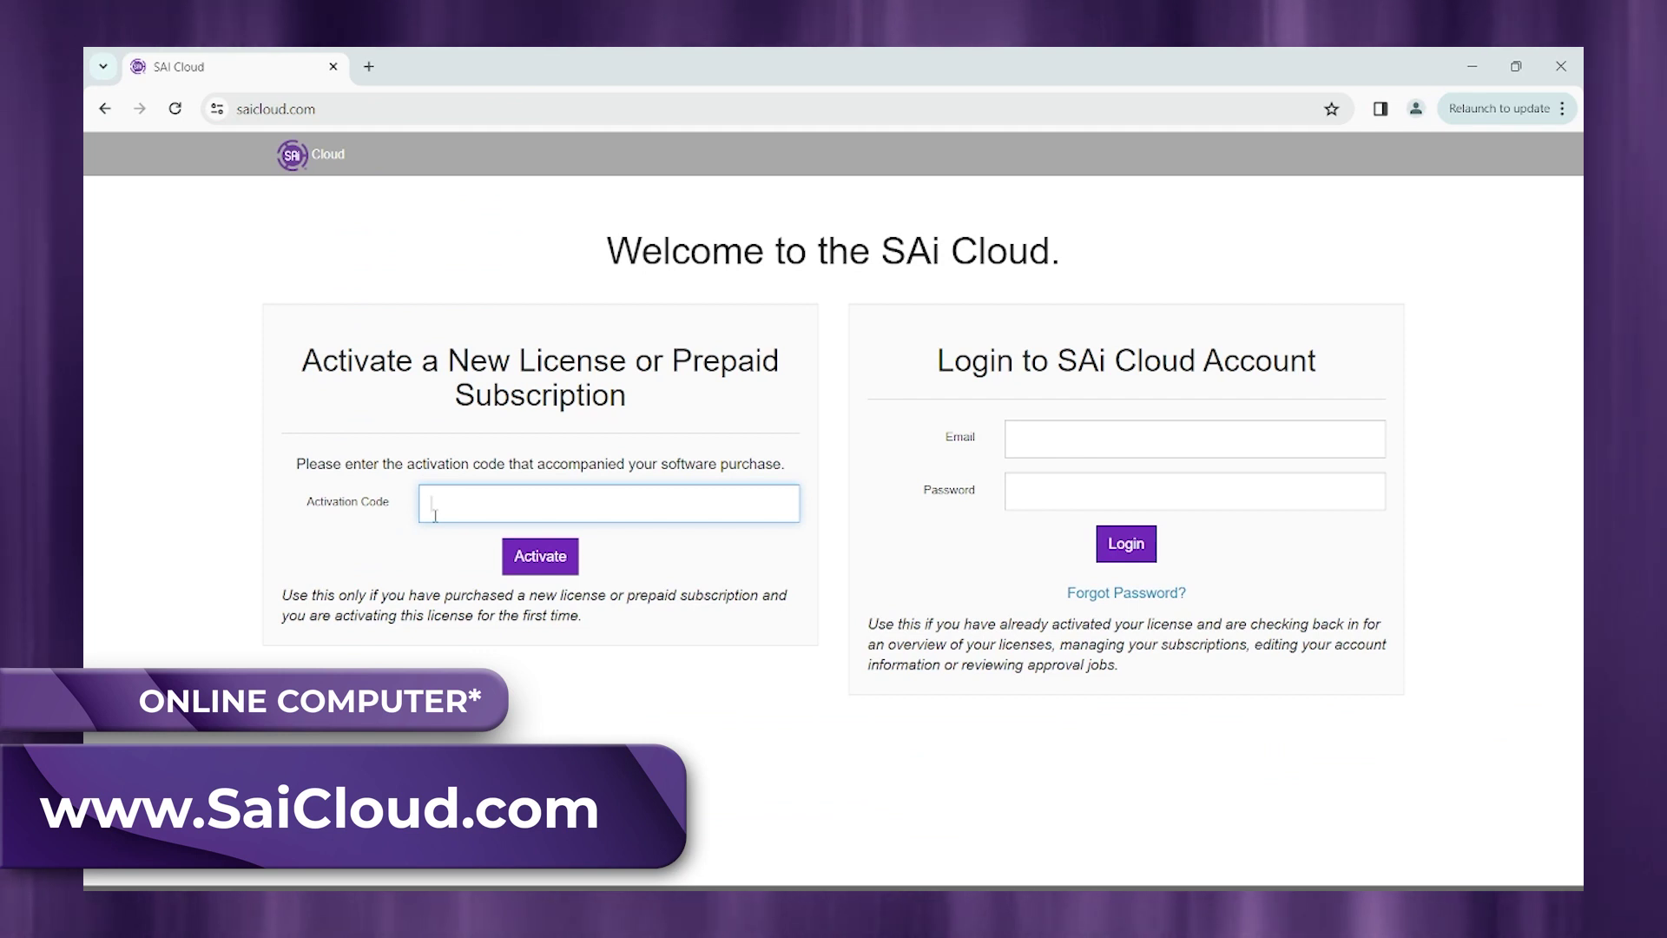
Enter the new license's activation code in SAi Cloud's Activation Code field
{"action": "type", "text": "hhd"}
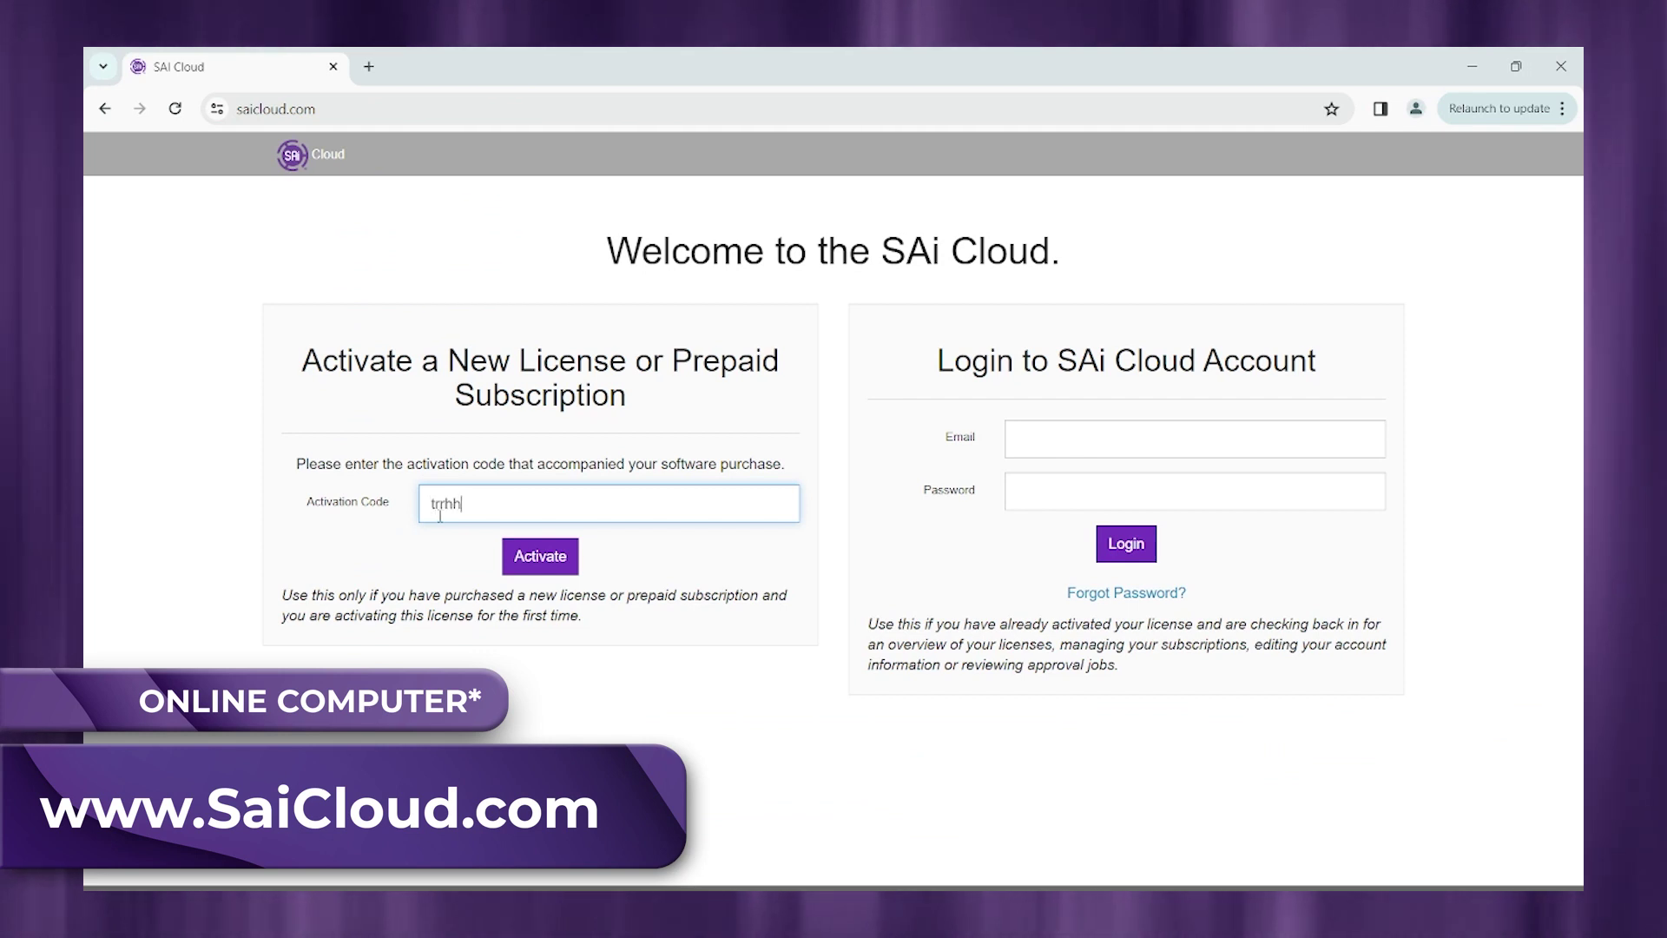
Submit the activation code and scroll down the FlexiCOMPLETE Activate Software page
{"action": "left_click", "coordinate": [549, 558]}
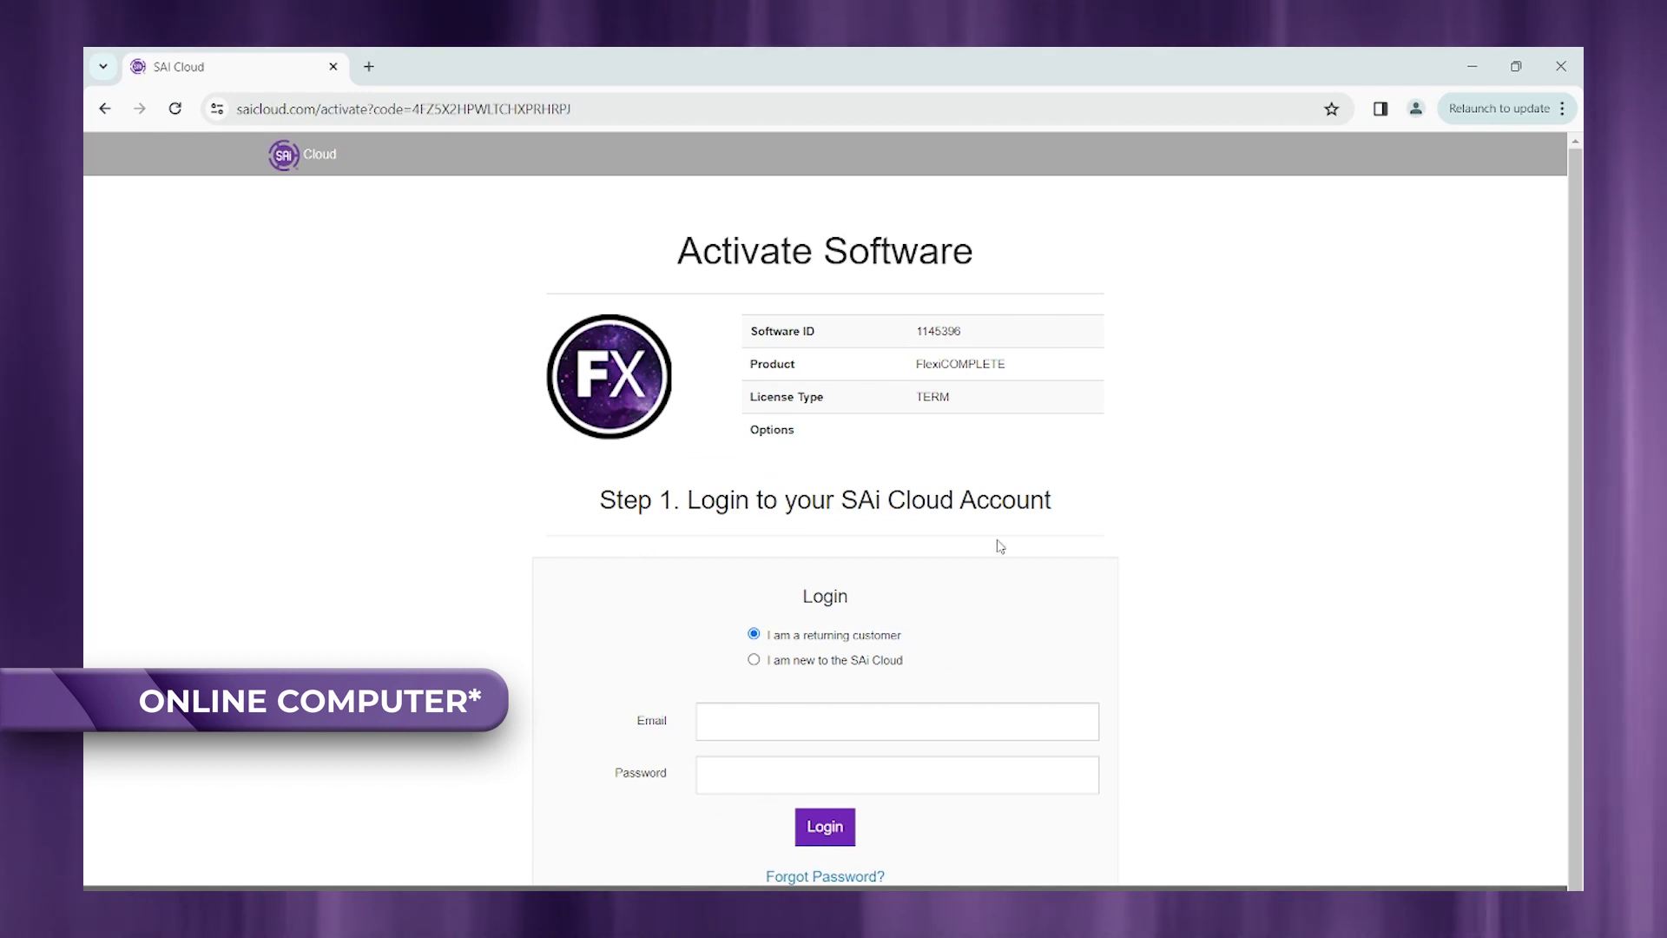
{"action": "scroll", "coordinate": [998, 543], "scroll_direction": "down", "scroll_amount": 1}
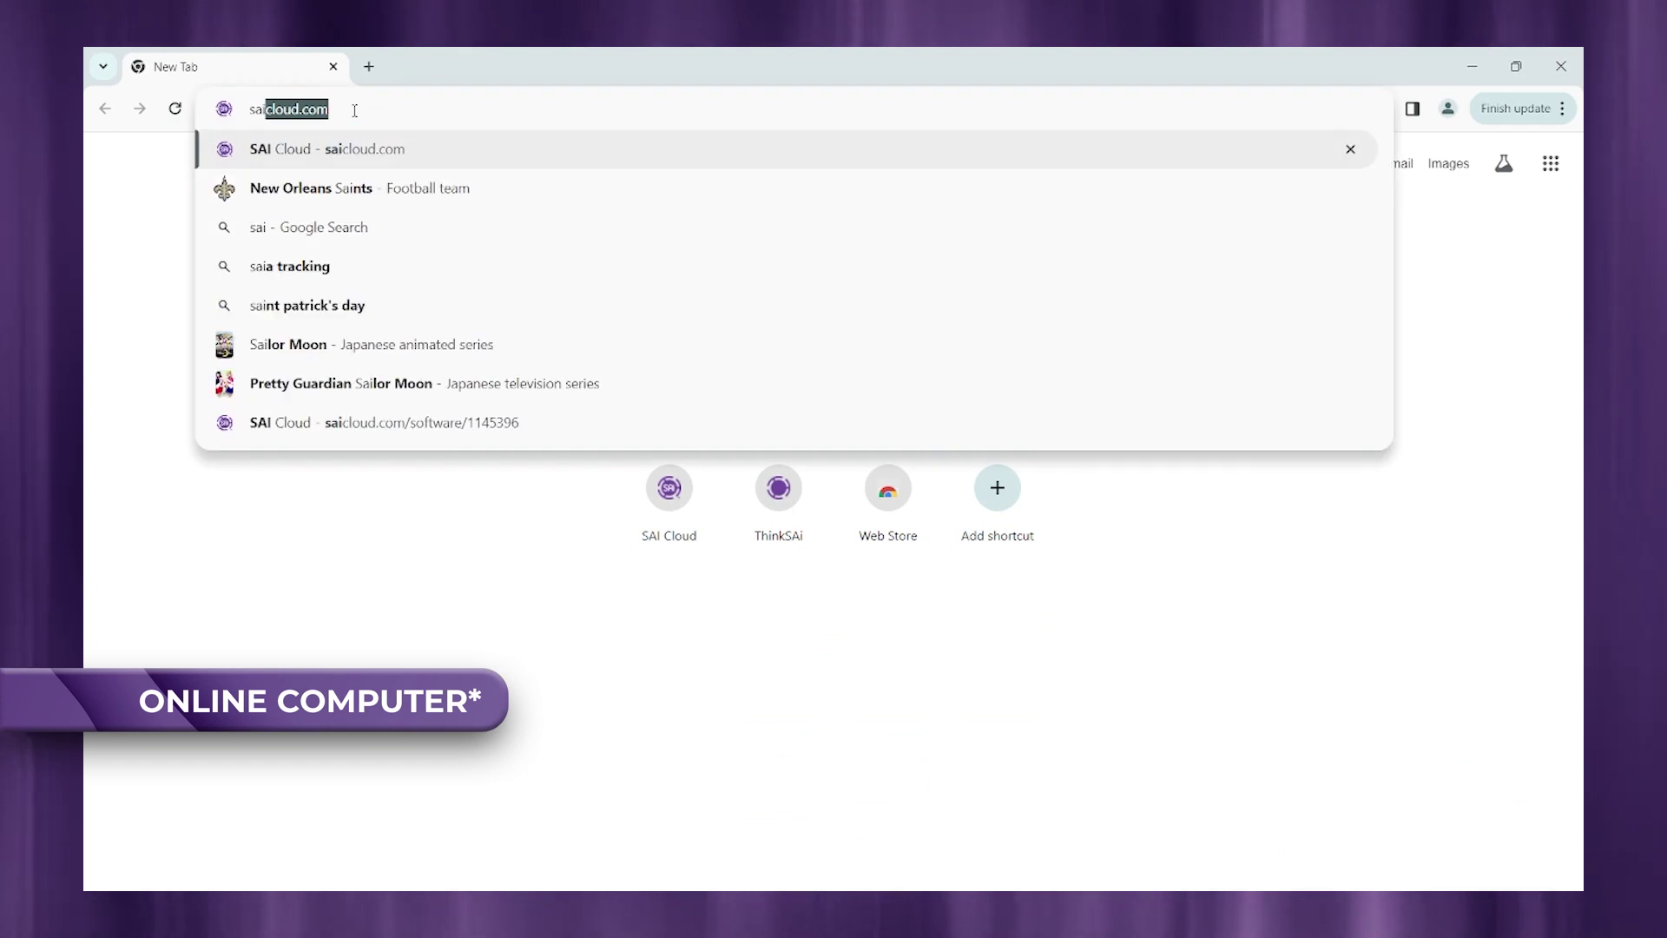
Sign in to saicloud.com and download the installer from the FlexiCOMPLETE license details
{"action": "key", "text": "Return"}
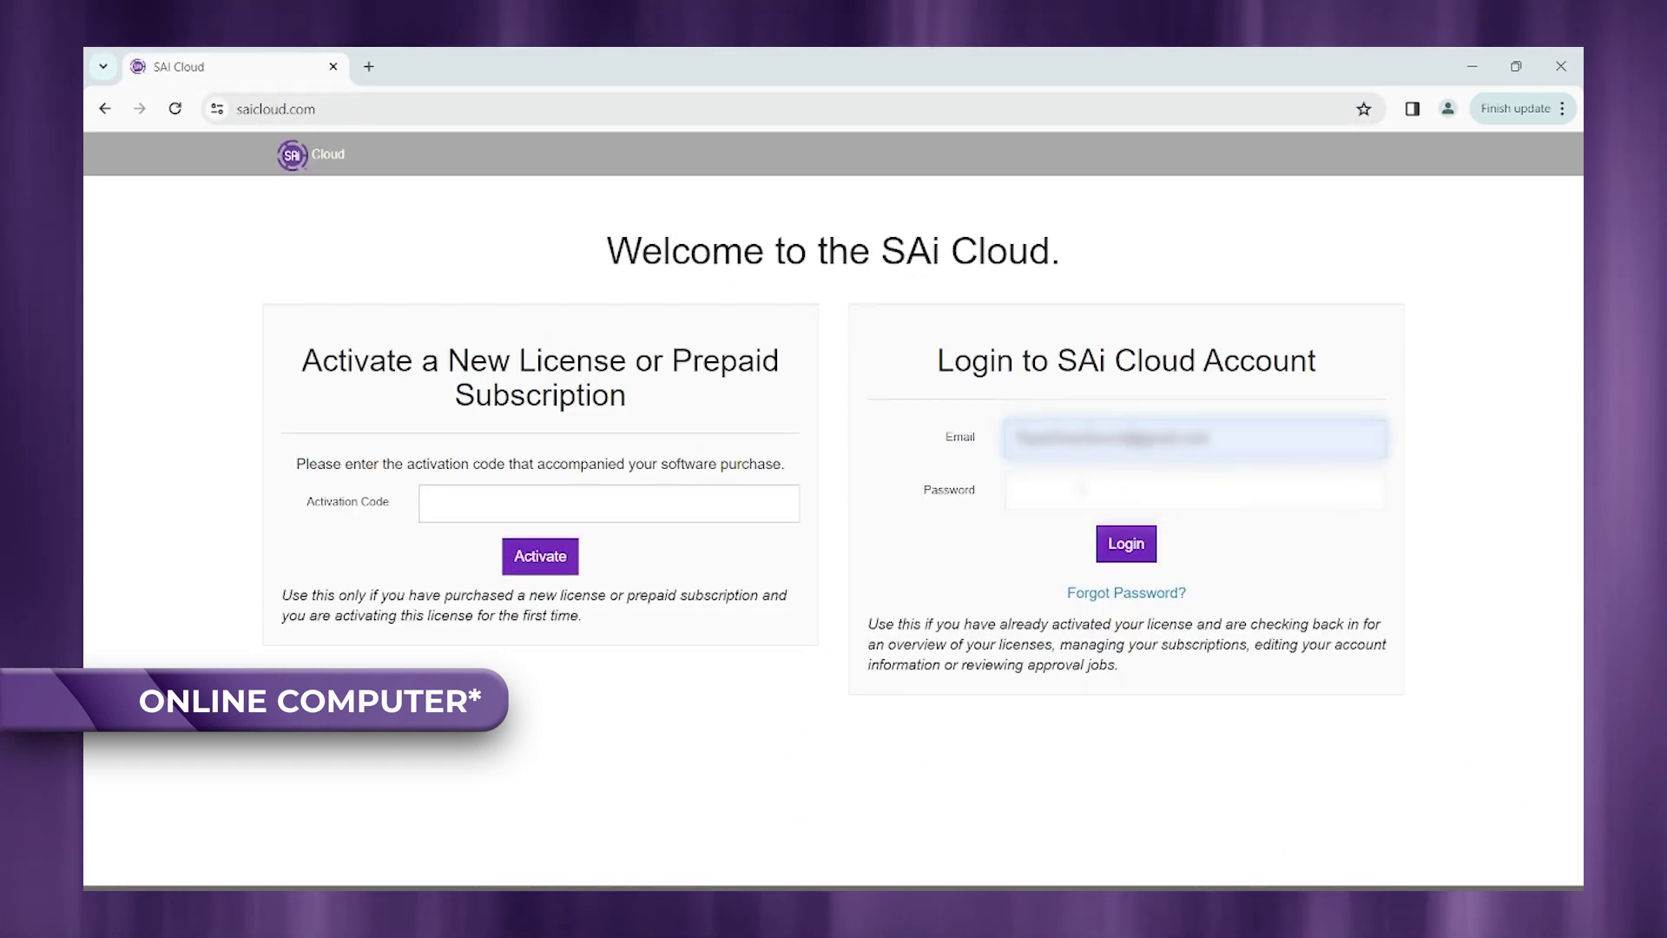
{"action": "key", "text": "ctrl+v"}
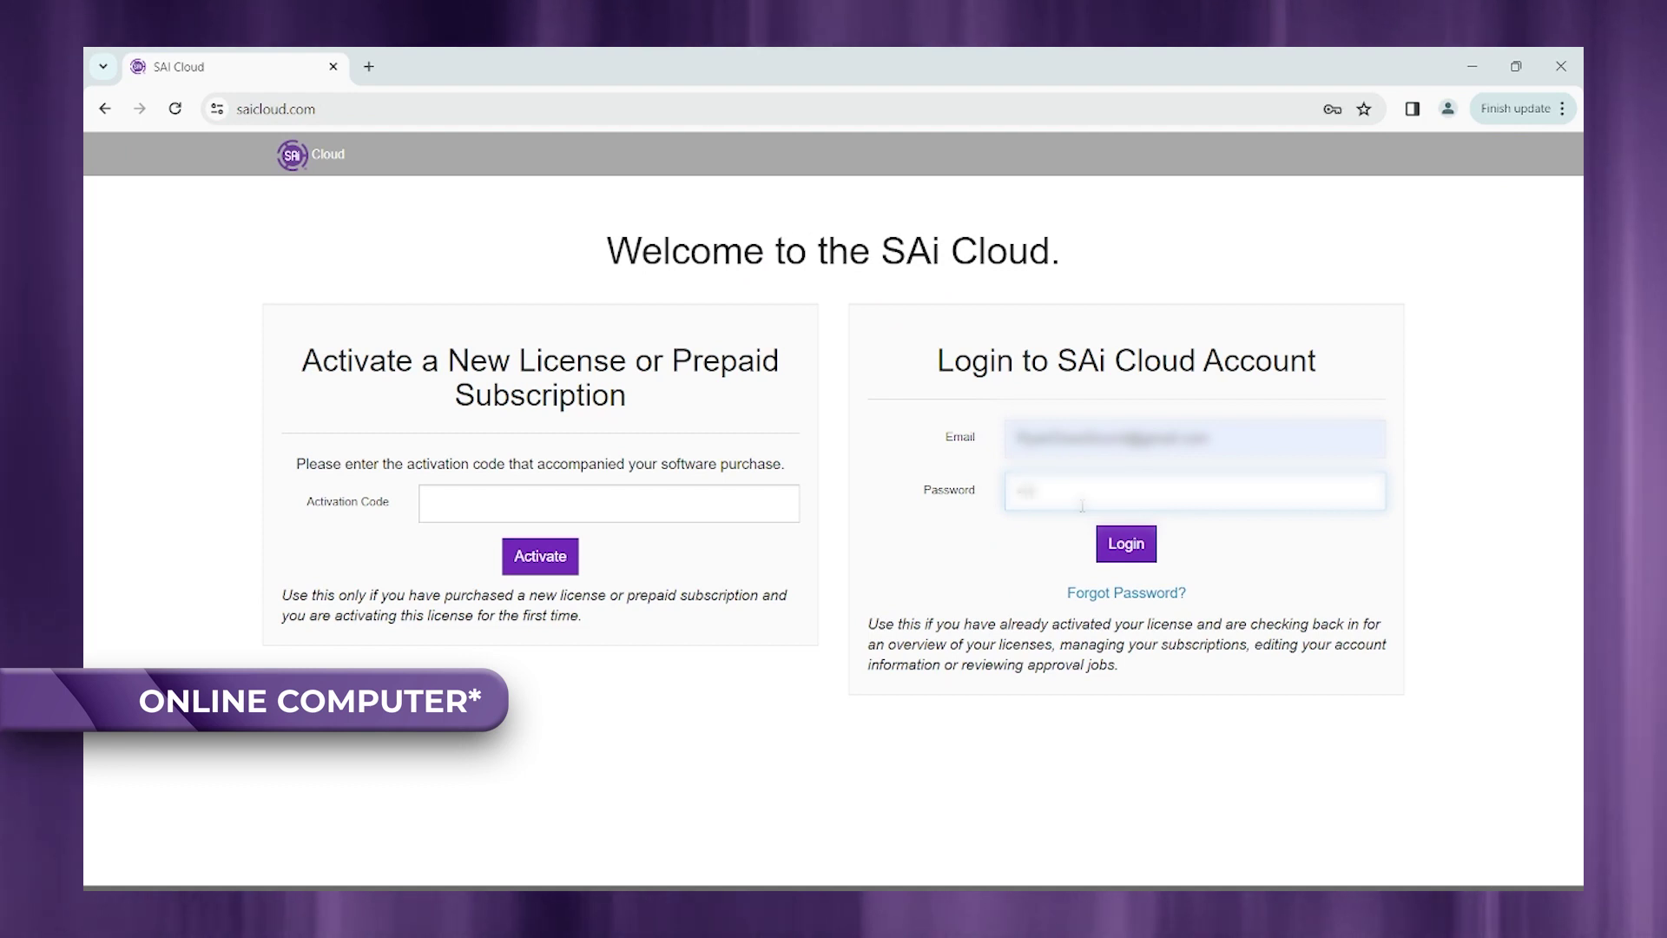
{"action": "key", "text": "Return"}
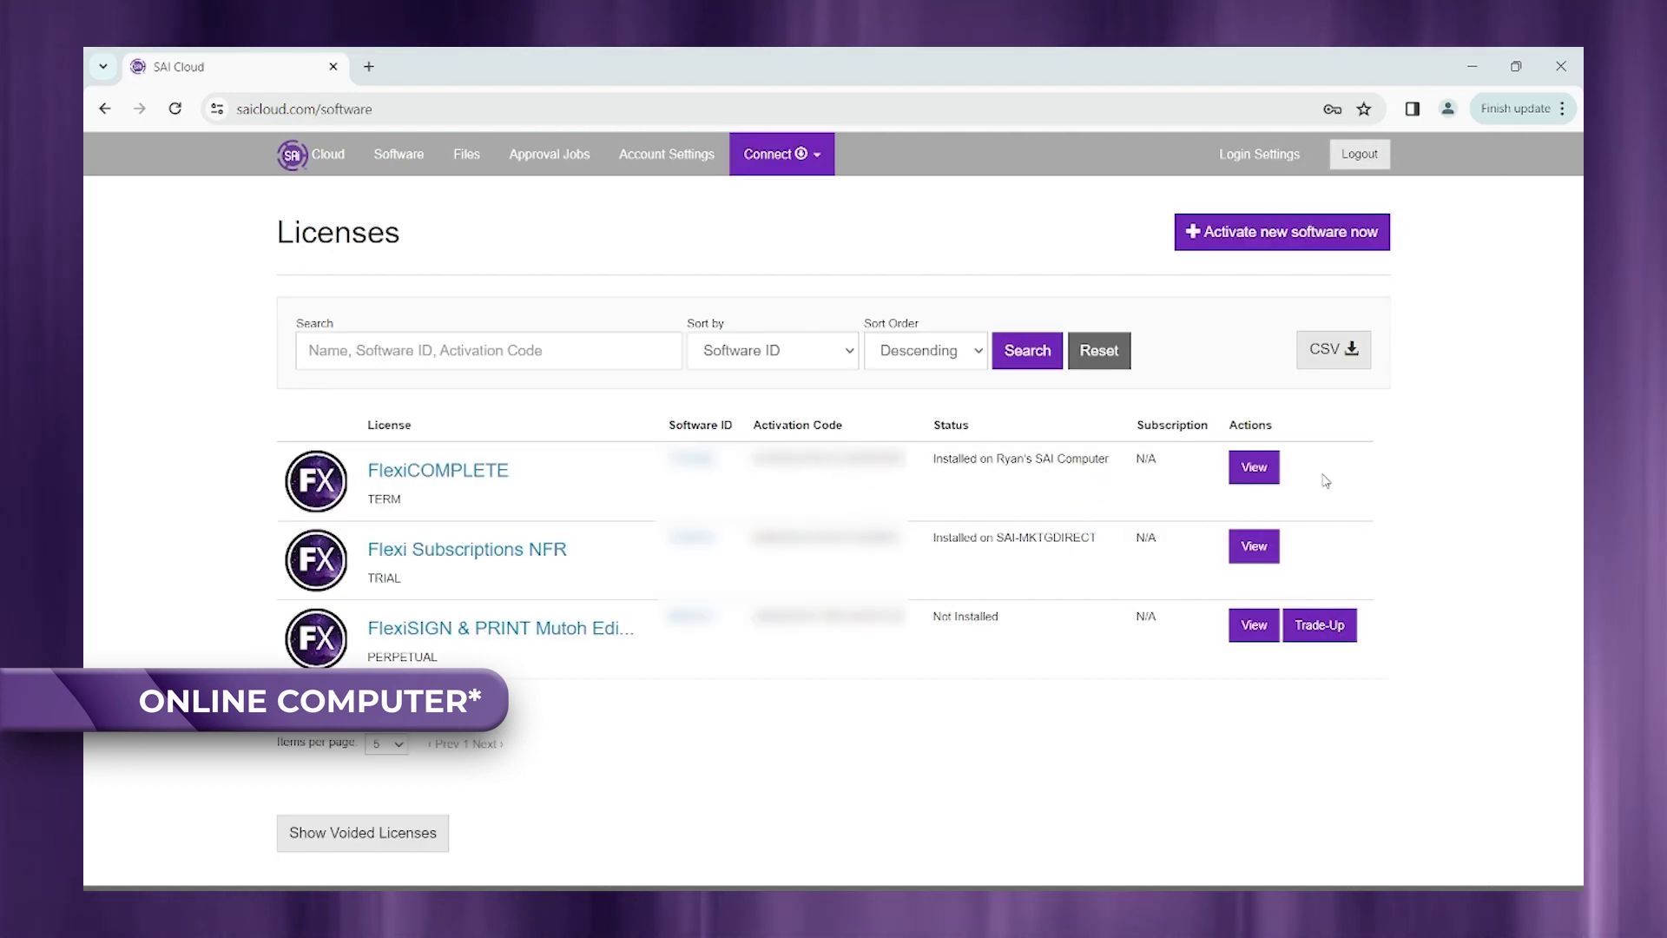
{"action": "left_click", "coordinate": [1256, 469]}
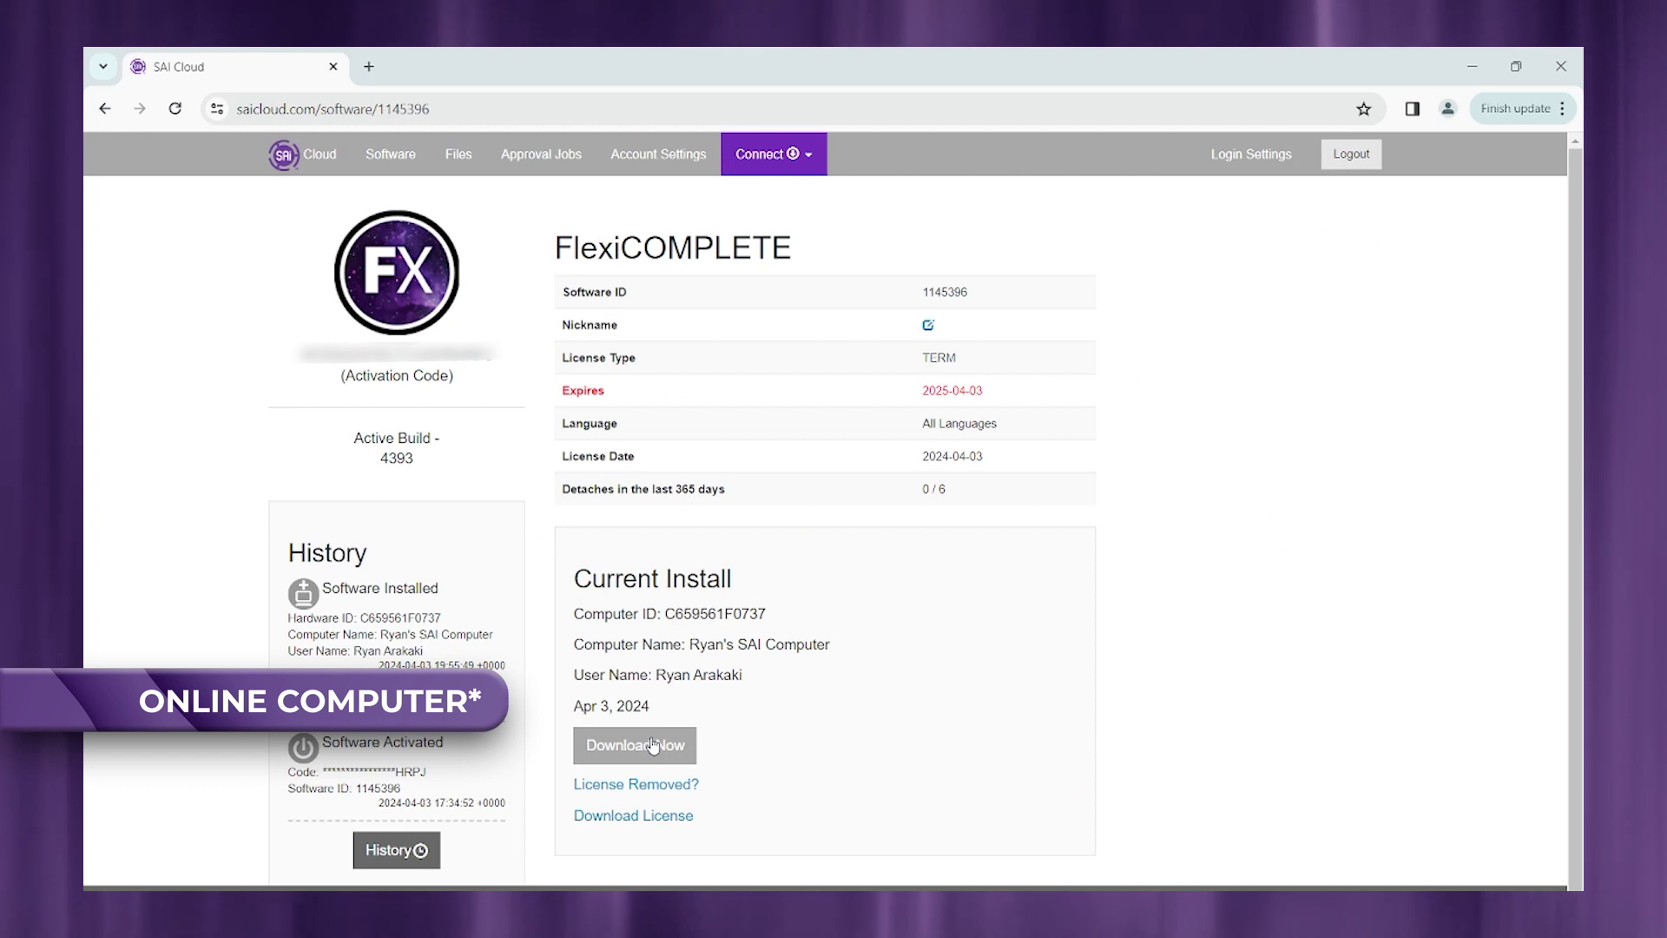
{"action": "left_click", "coordinate": [653, 746]}
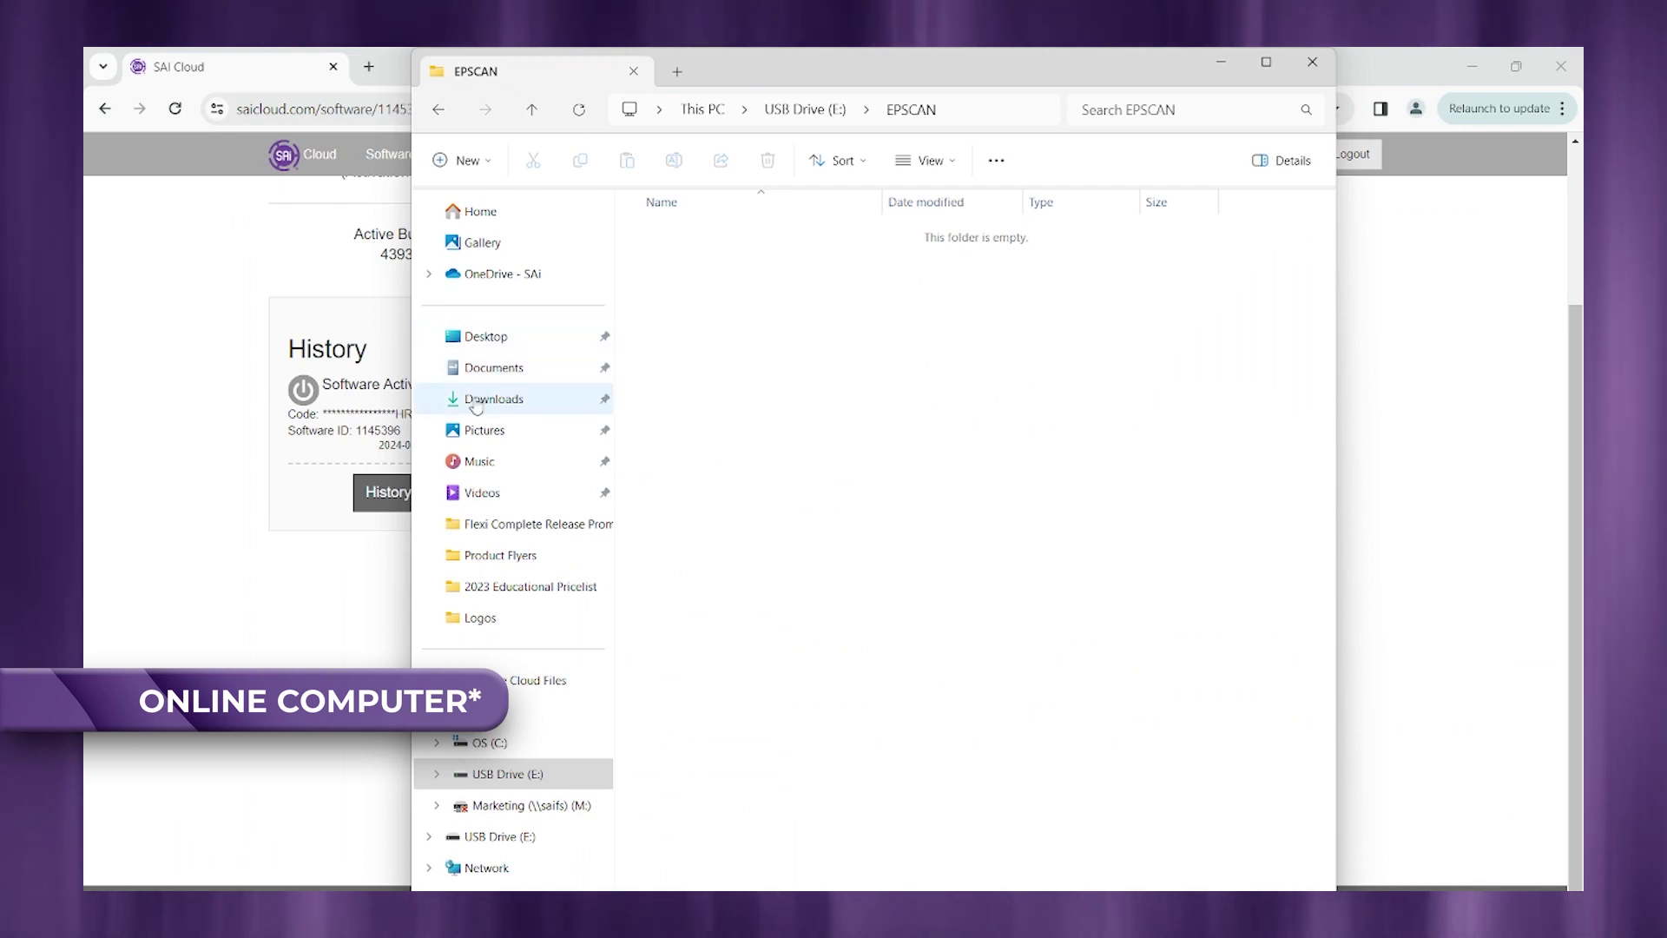
Copy fxsubscriptions_win_24_0_0_4393 from the Downloads folder onto USB Drive (E:)
{"action": "left_click", "coordinate": [521, 399]}
{"action": "left_click_drag", "start_coordinate": [685, 289], "coordinate": [487, 775]}
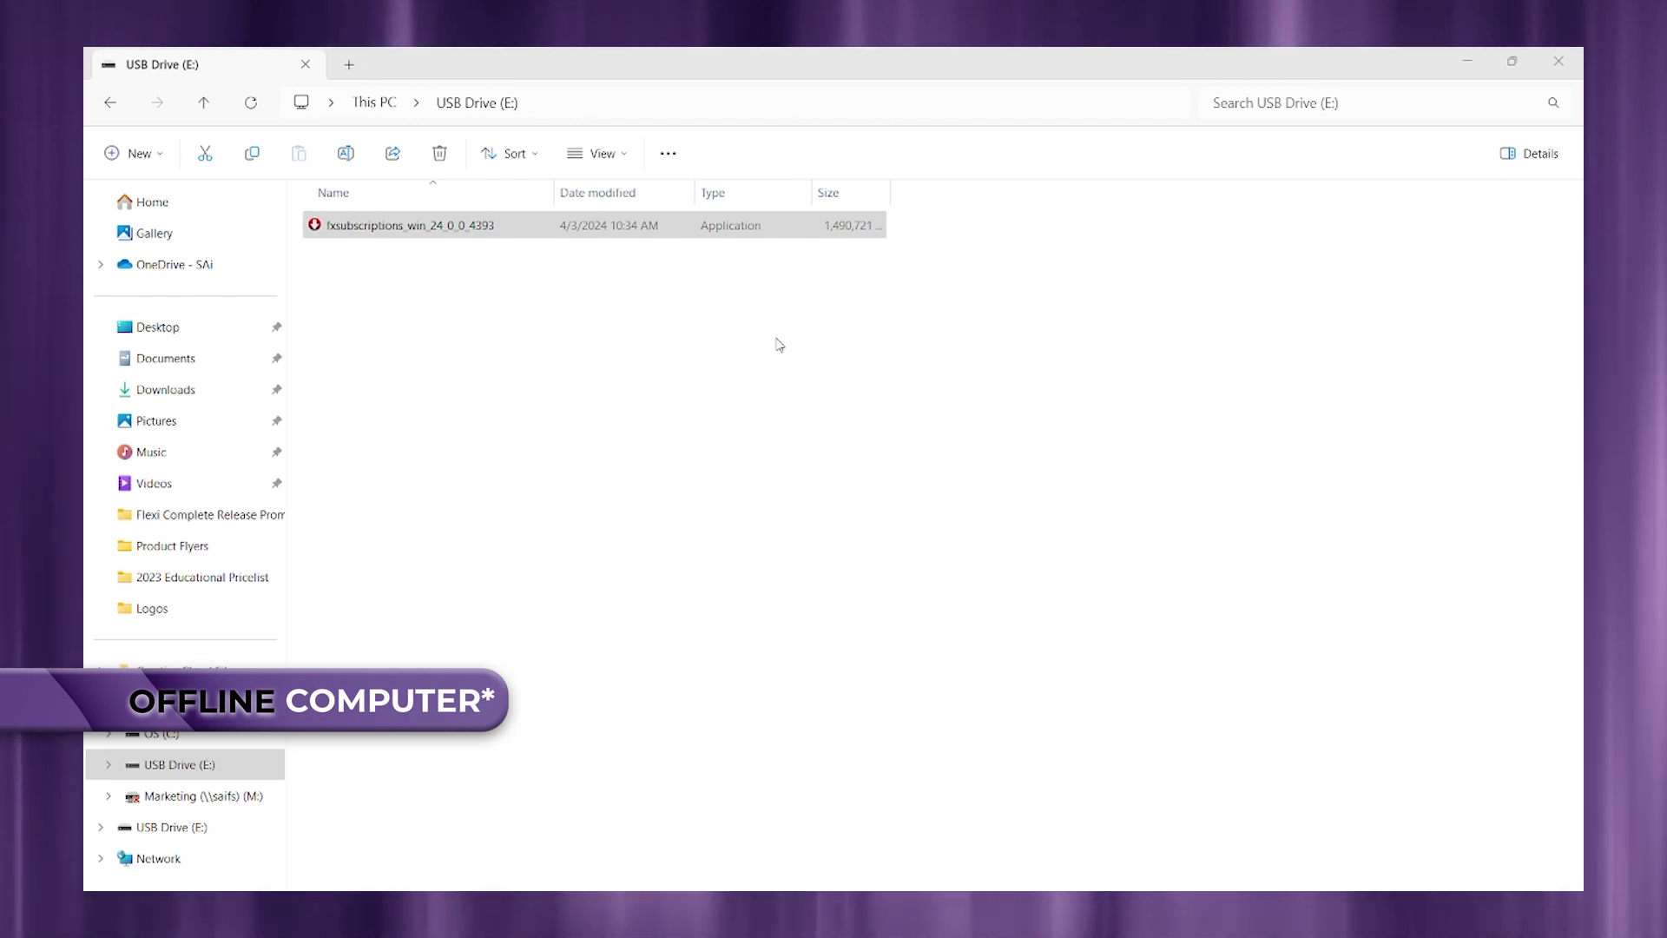
Run the fxsubscriptions installer from the USB drive, accept the EULA, and install to the default folder
{"action": "right_click", "coordinate": [424, 234]}
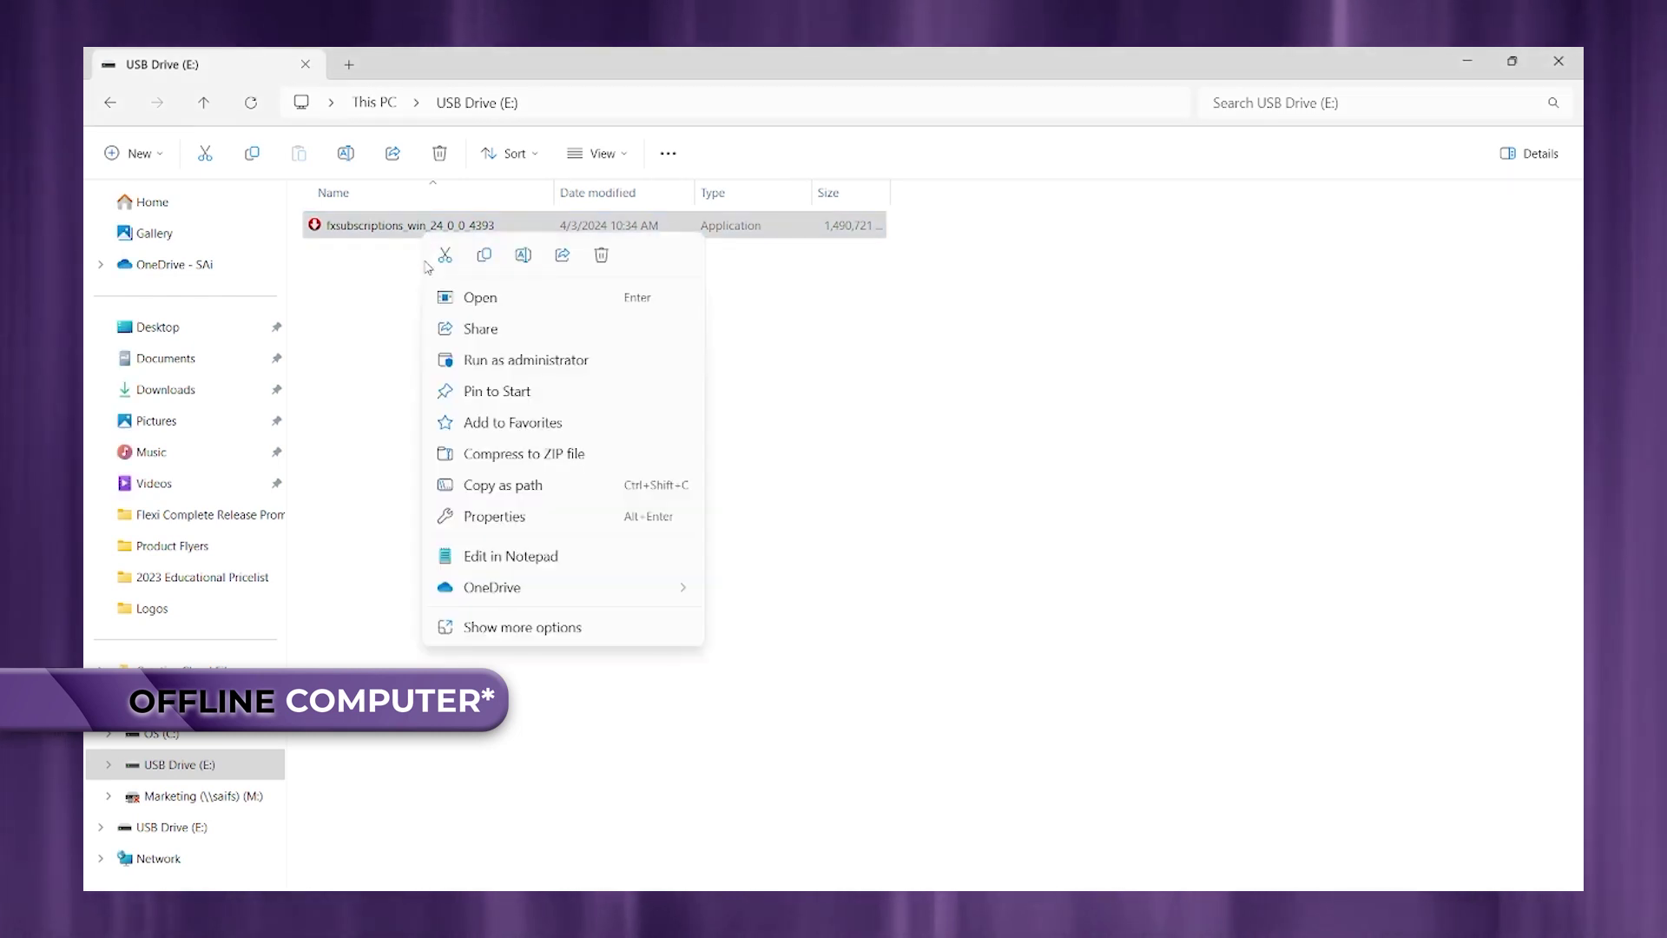
{"action": "left_click", "coordinate": [449, 300]}
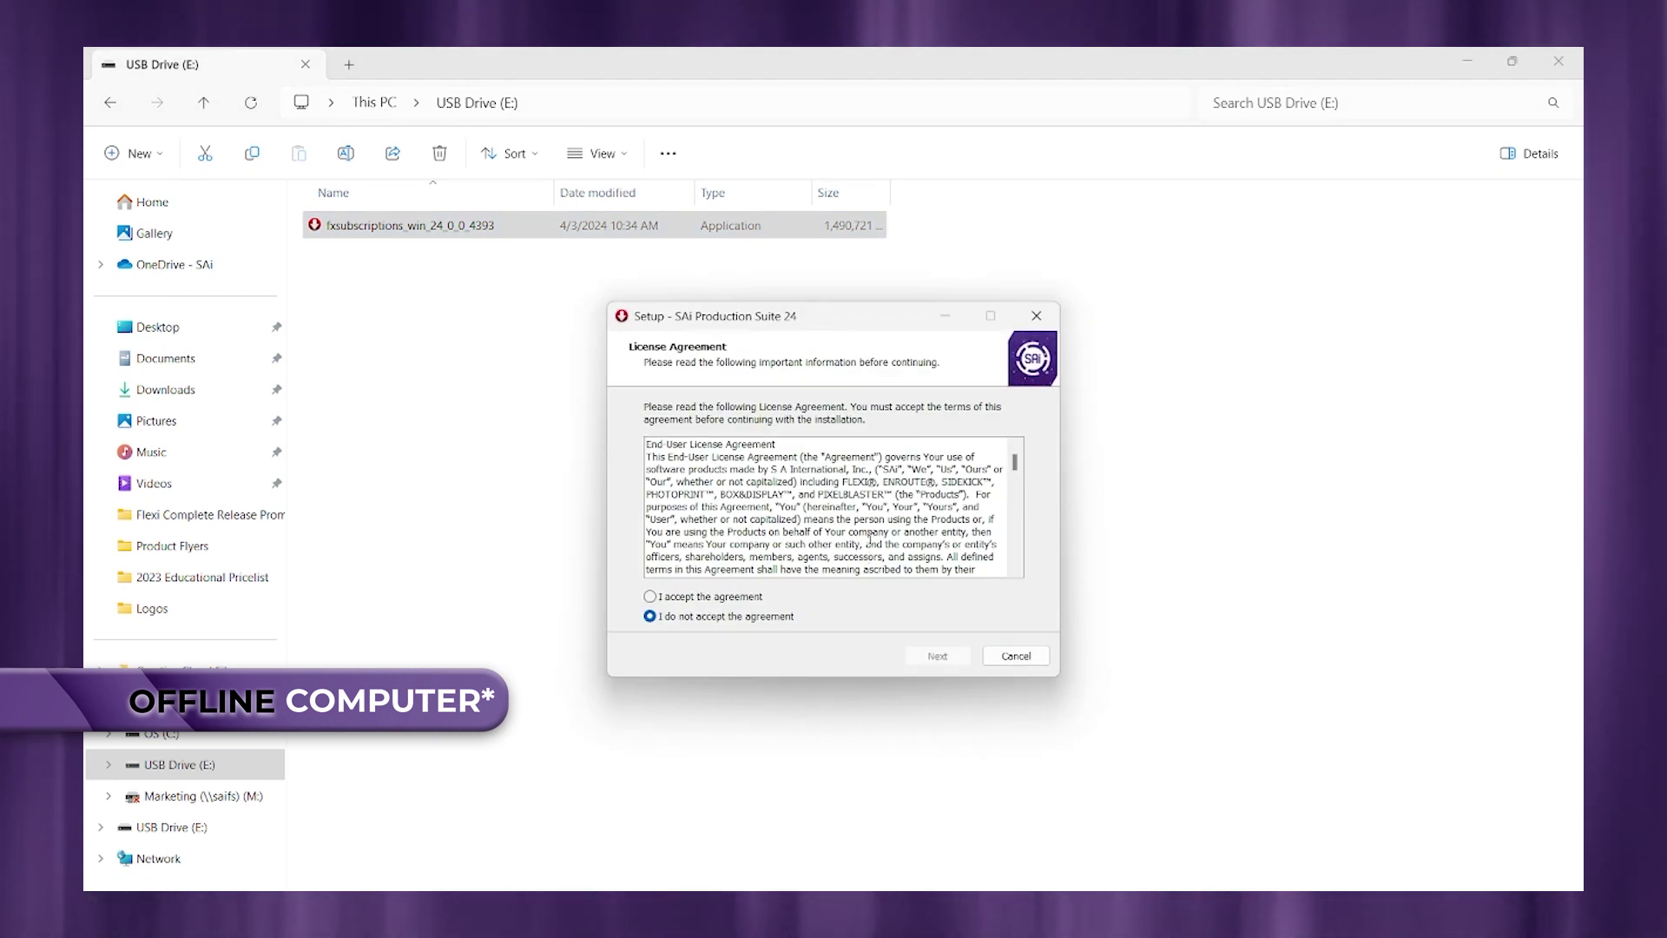
{"action": "left_click_drag", "start_coordinate": [1014, 461], "coordinate": [1016, 568]}
{"action": "left_click", "coordinate": [699, 597]}
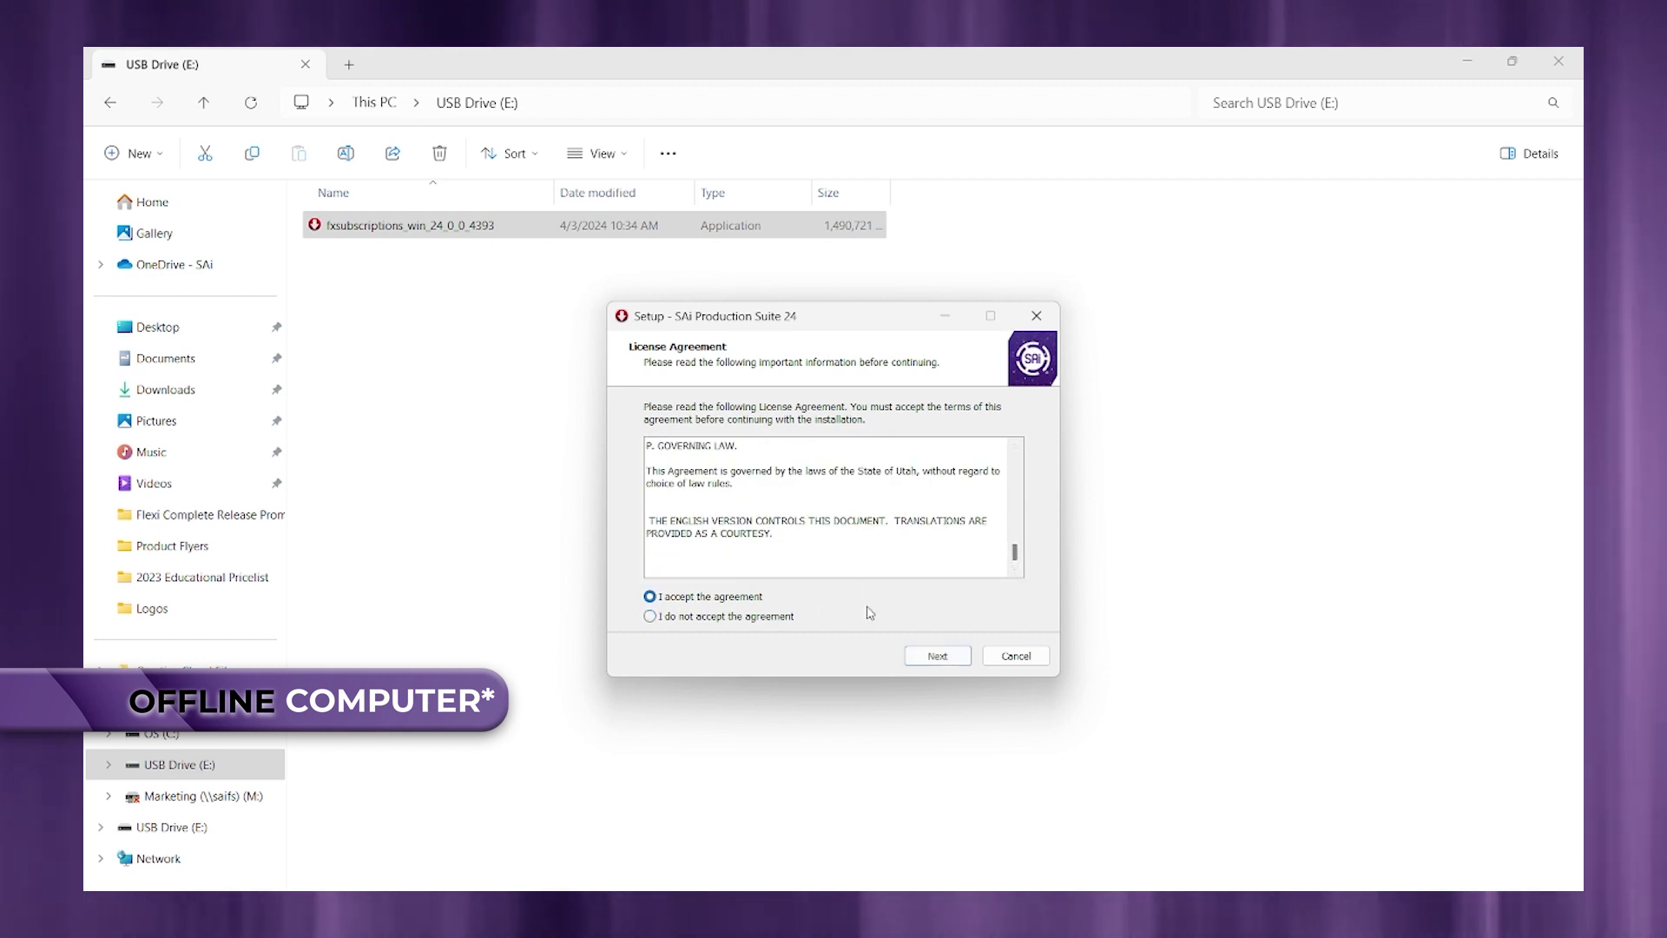
{"action": "left_click", "coordinate": [931, 662]}
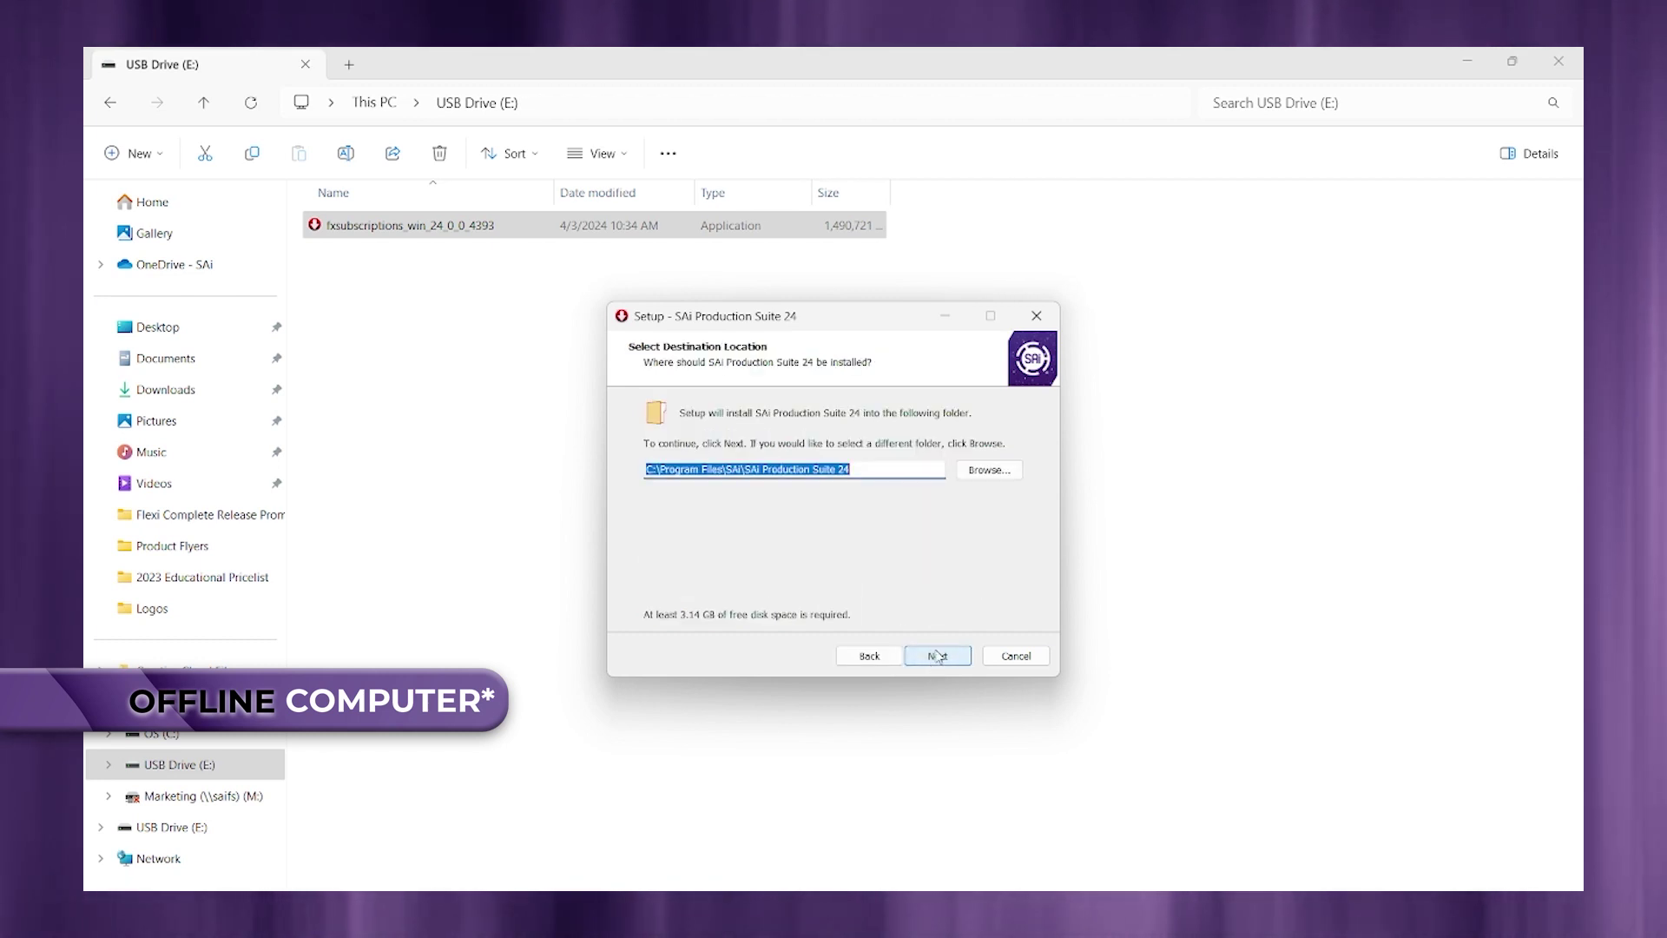
{"action": "left_click", "coordinate": [936, 655]}
{"action": "left_click", "coordinate": [936, 657]}
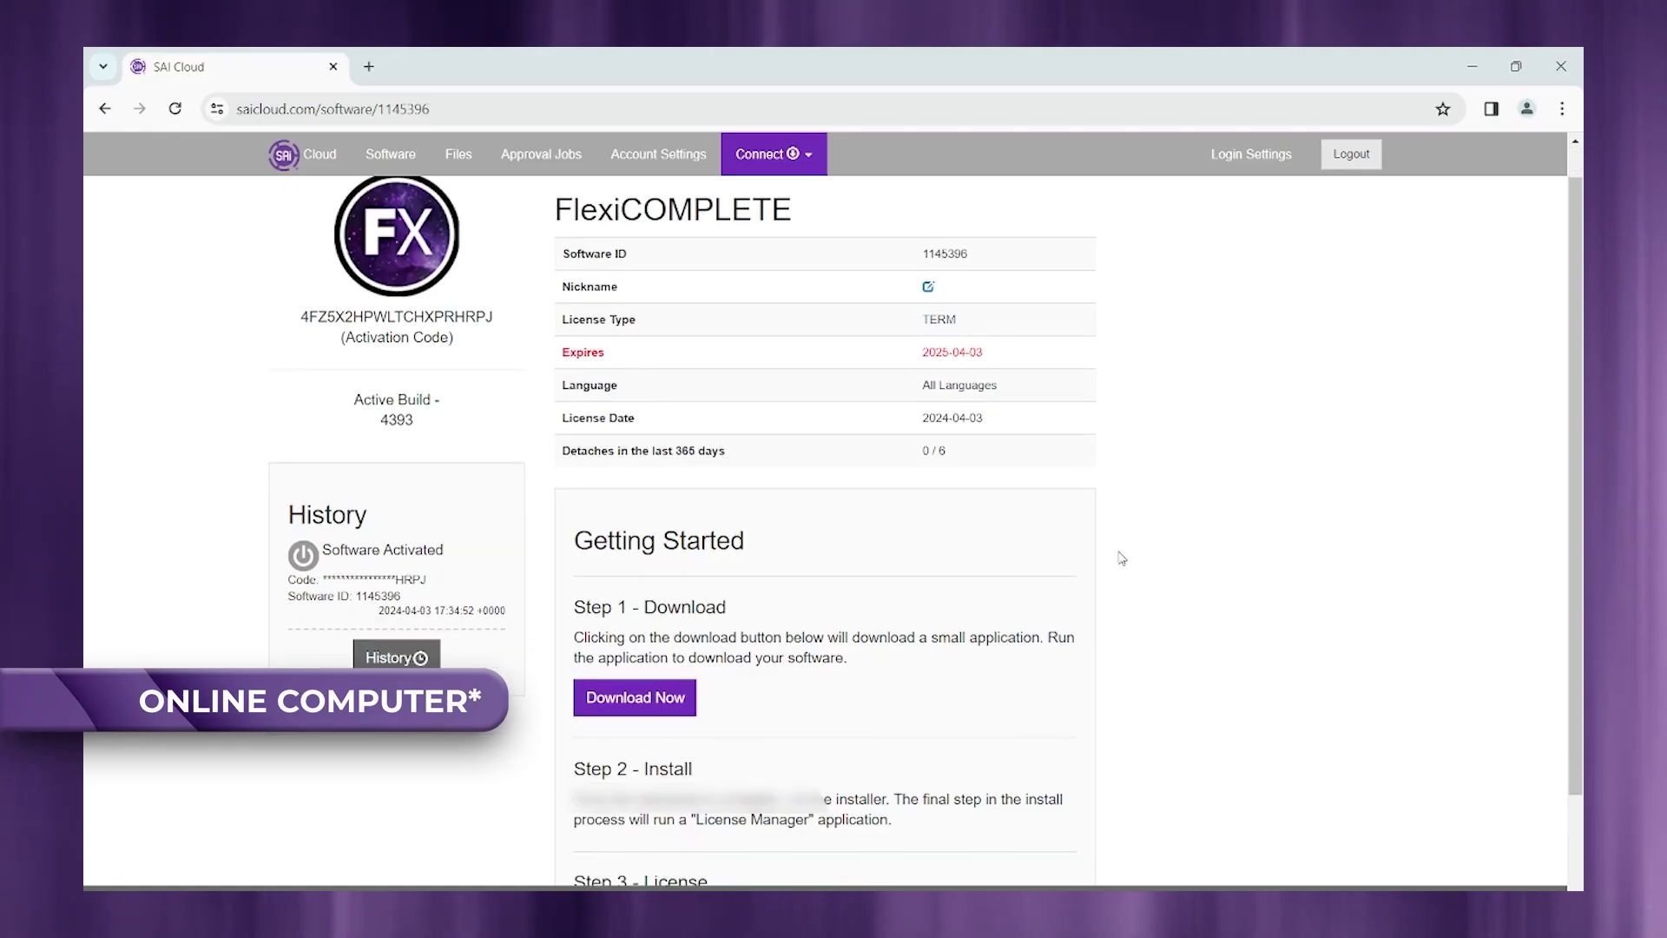
{"action": "scroll", "coordinate": [1119, 560], "scroll_direction": "down", "scroll_amount": 2}
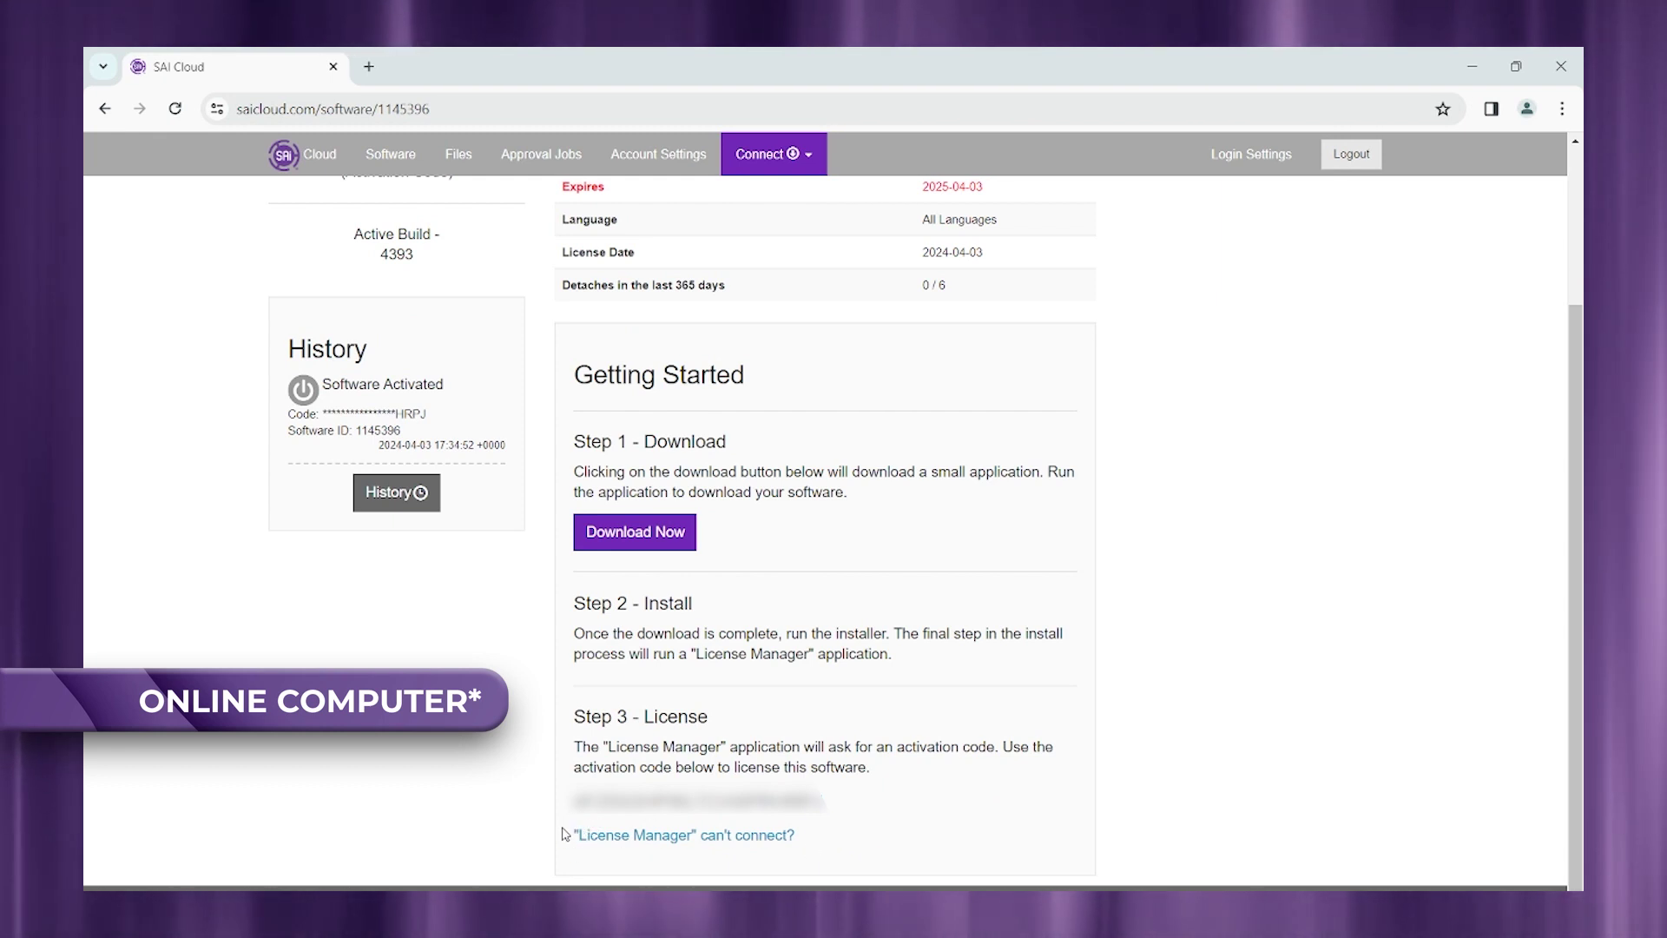
Create an offline license using the pasted Computer ID and a computer name
{"action": "left_click", "coordinate": [772, 837]}
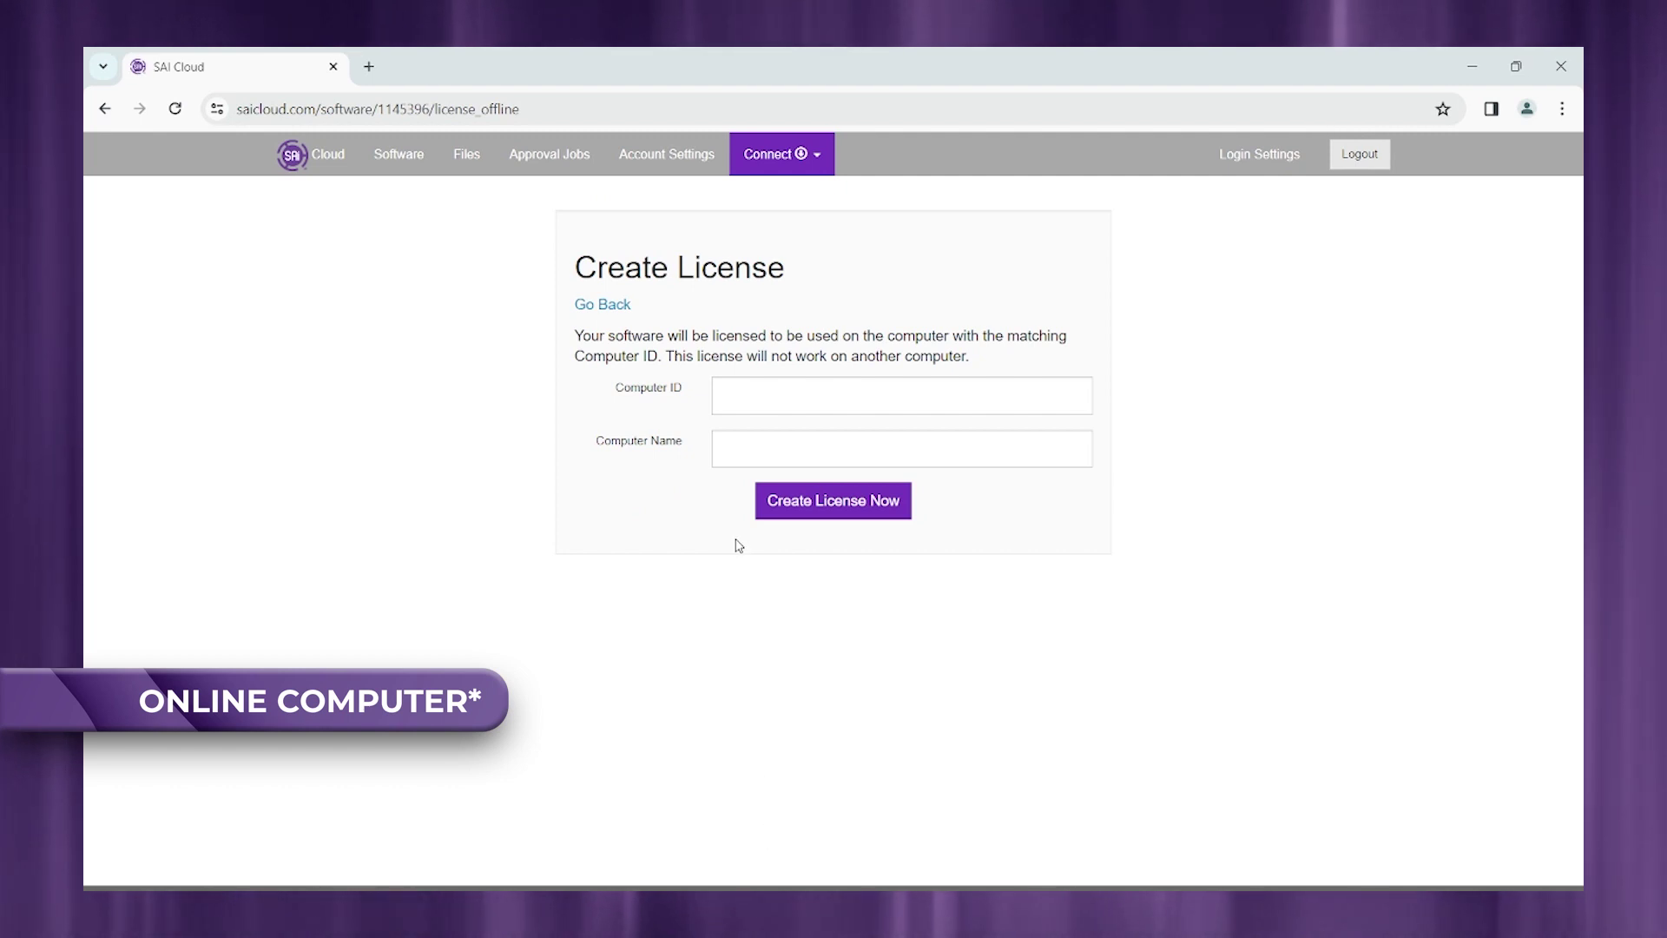
{"action": "left_click", "coordinate": [764, 388]}
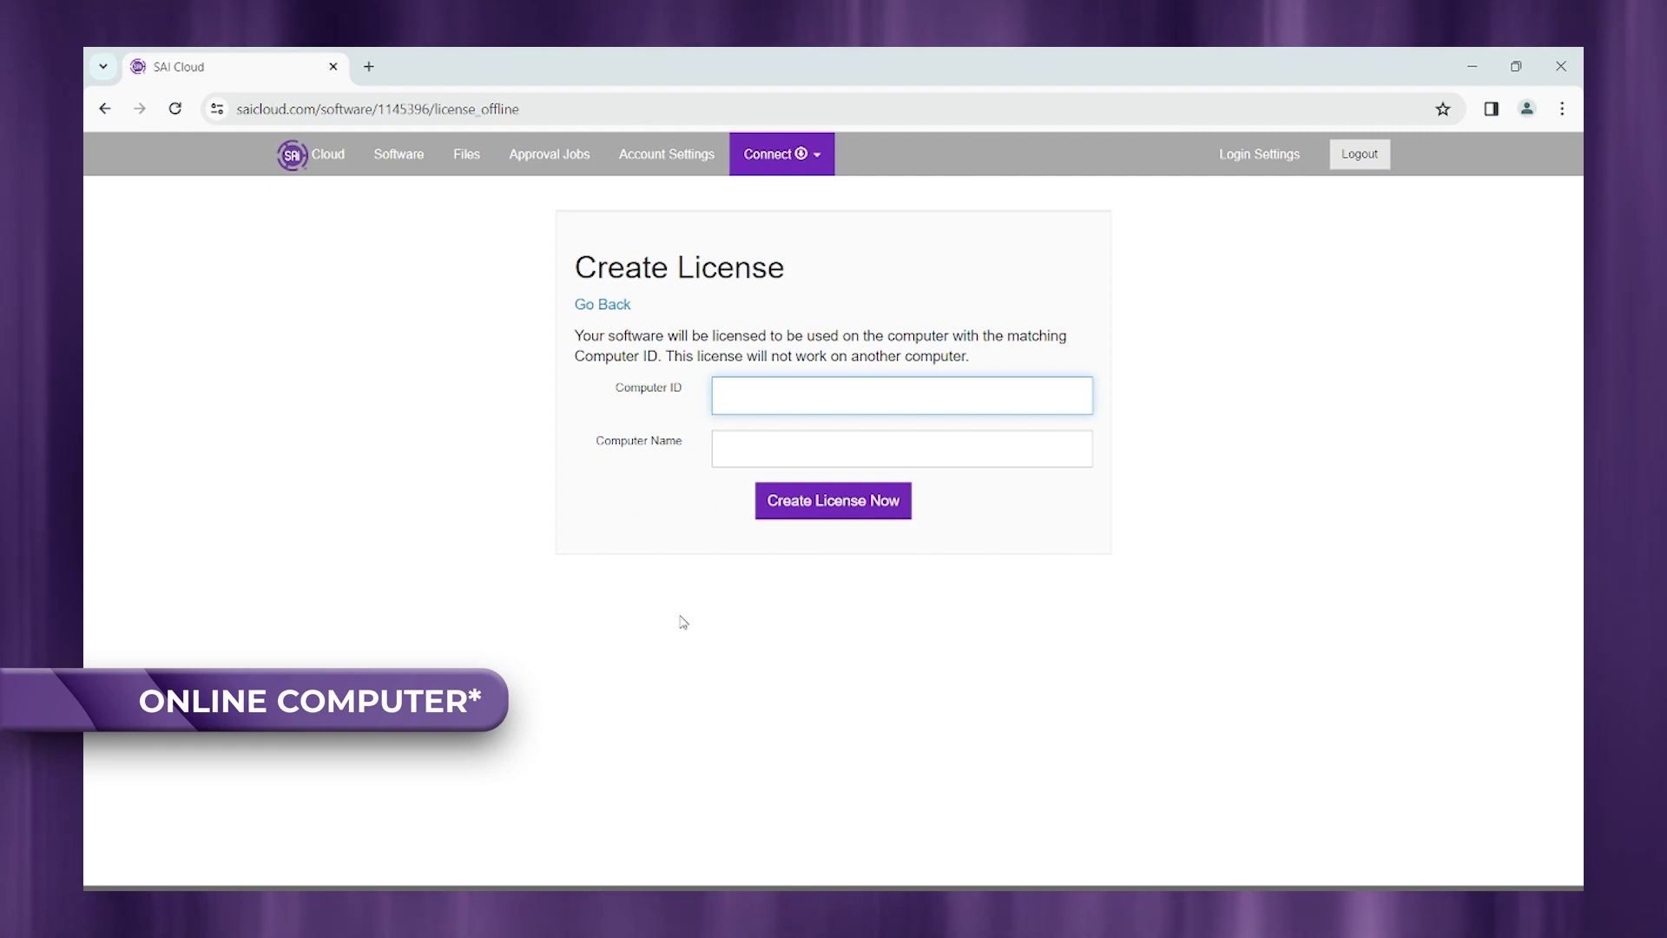
{"action": "type", "text": "C659561F0737"}
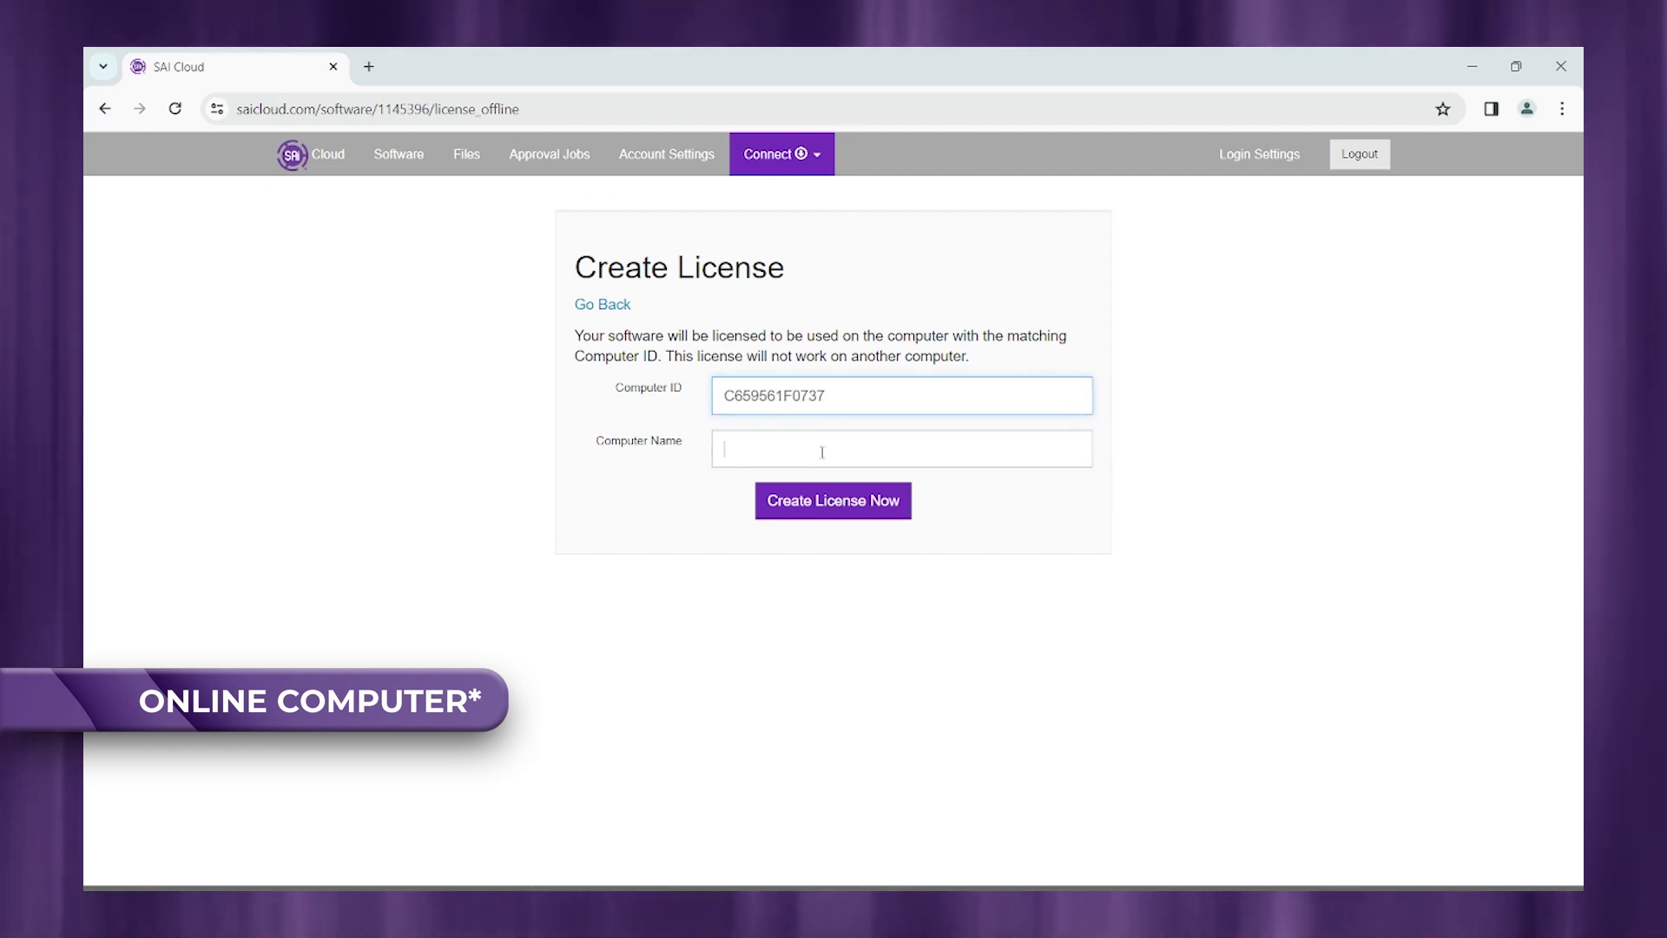
{"action": "left_click", "coordinate": [818, 450]}
{"action": "type", "text": "R"}
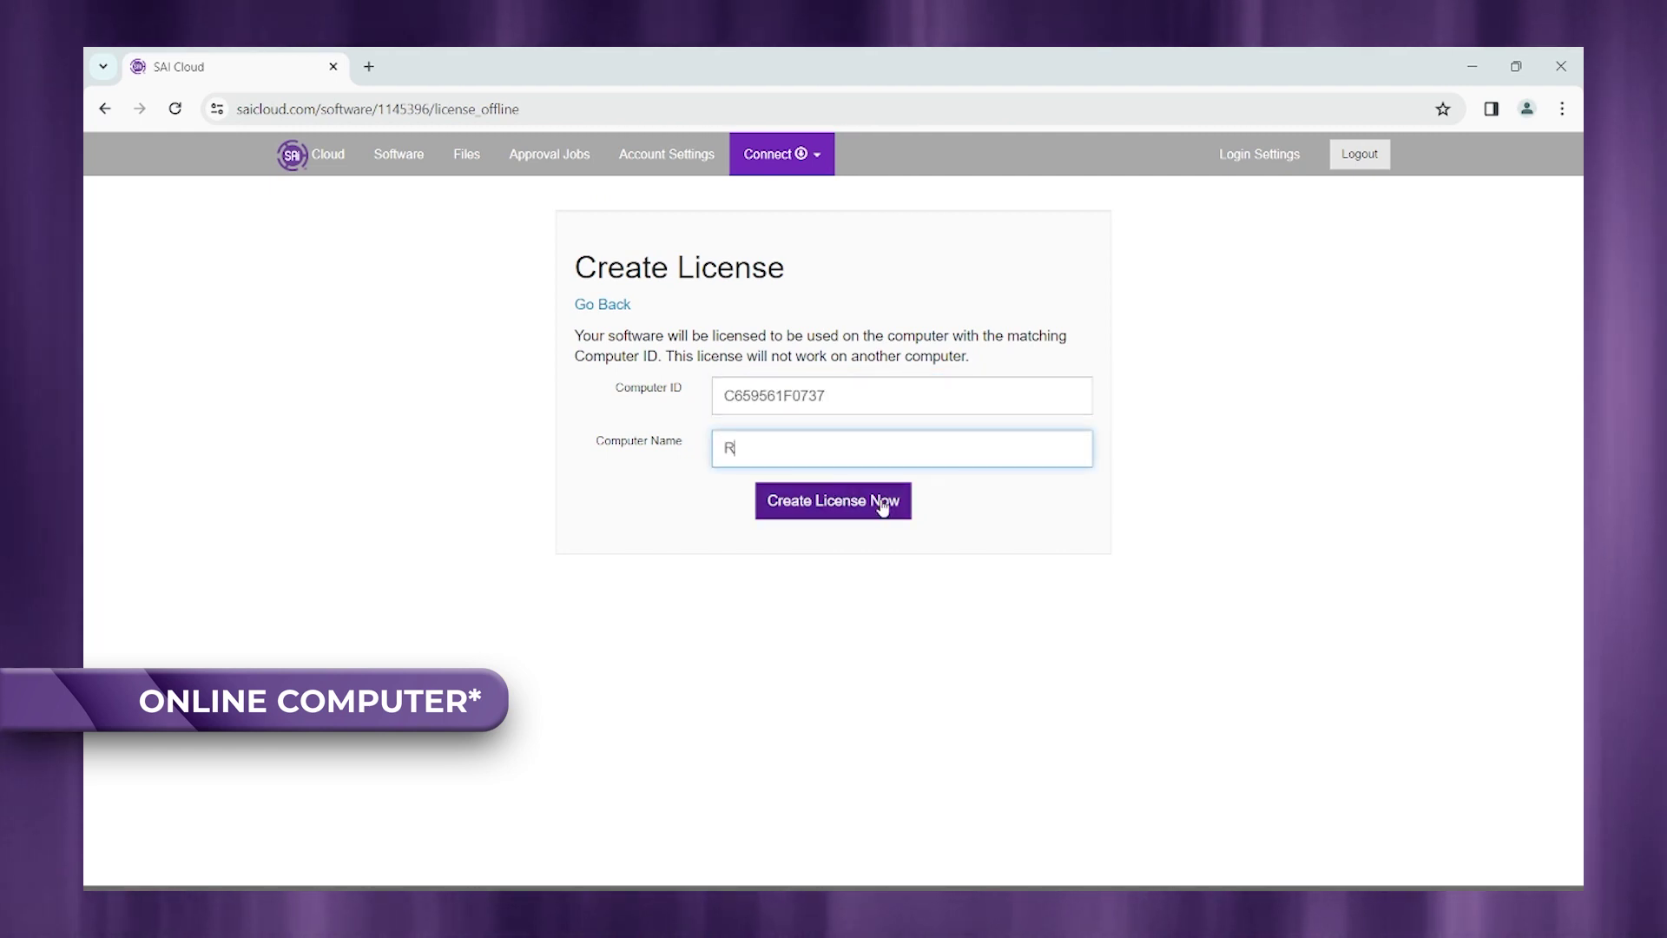
{"action": "type", "text": "yan's "}
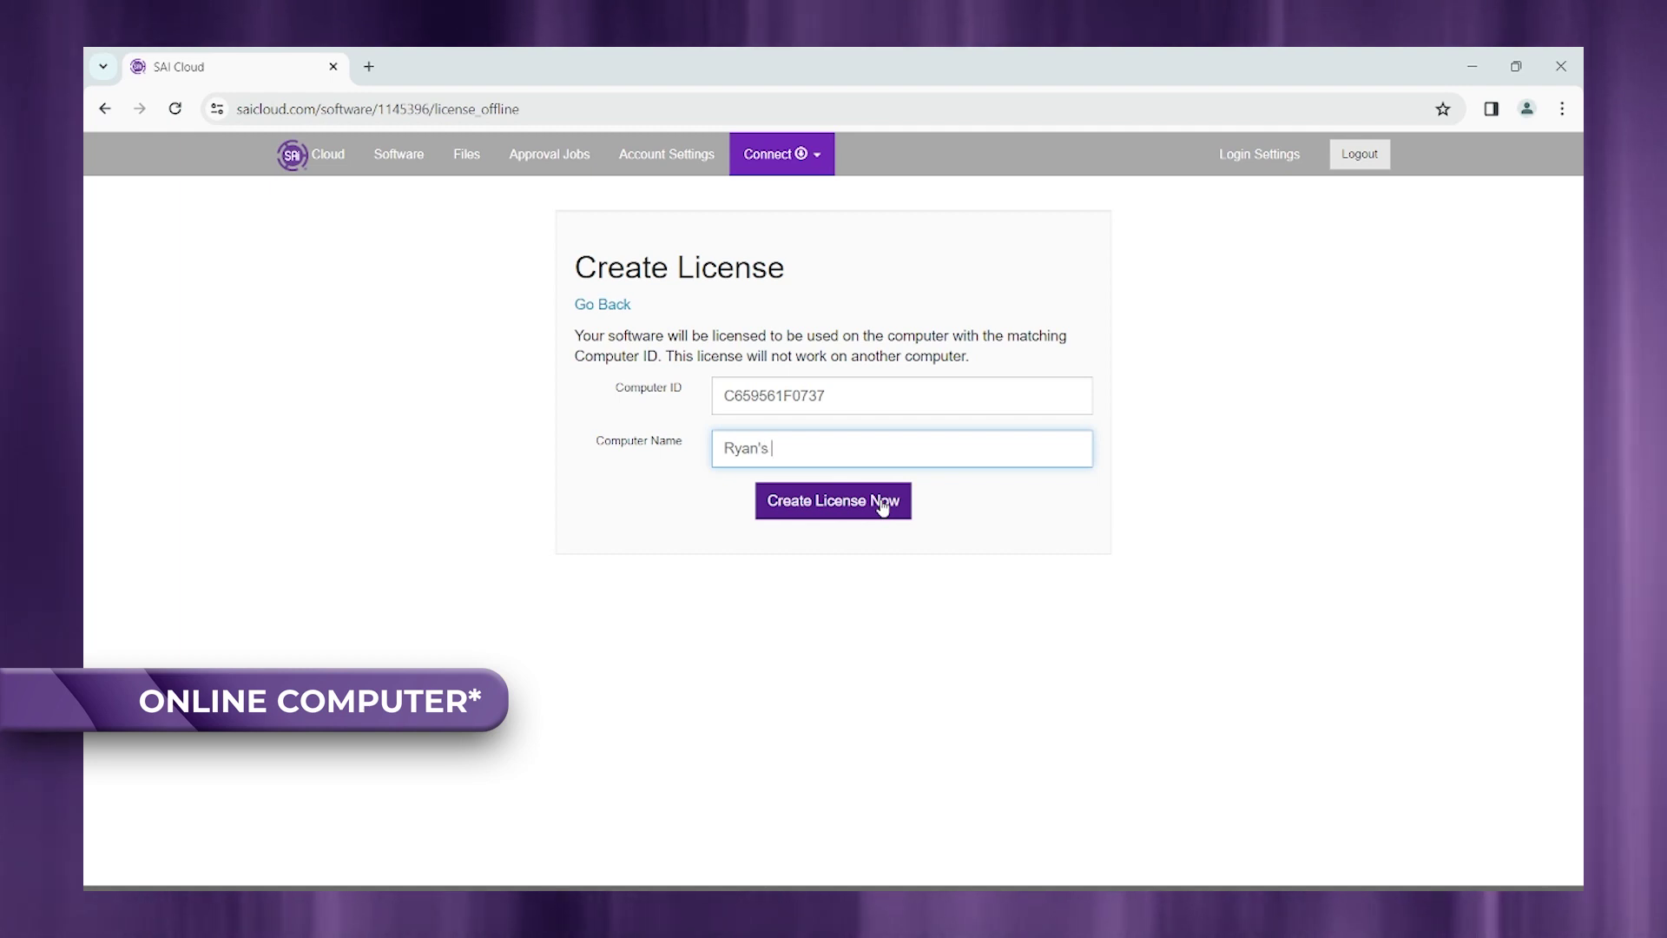
{"action": "type", "text": "SAI Computer"}
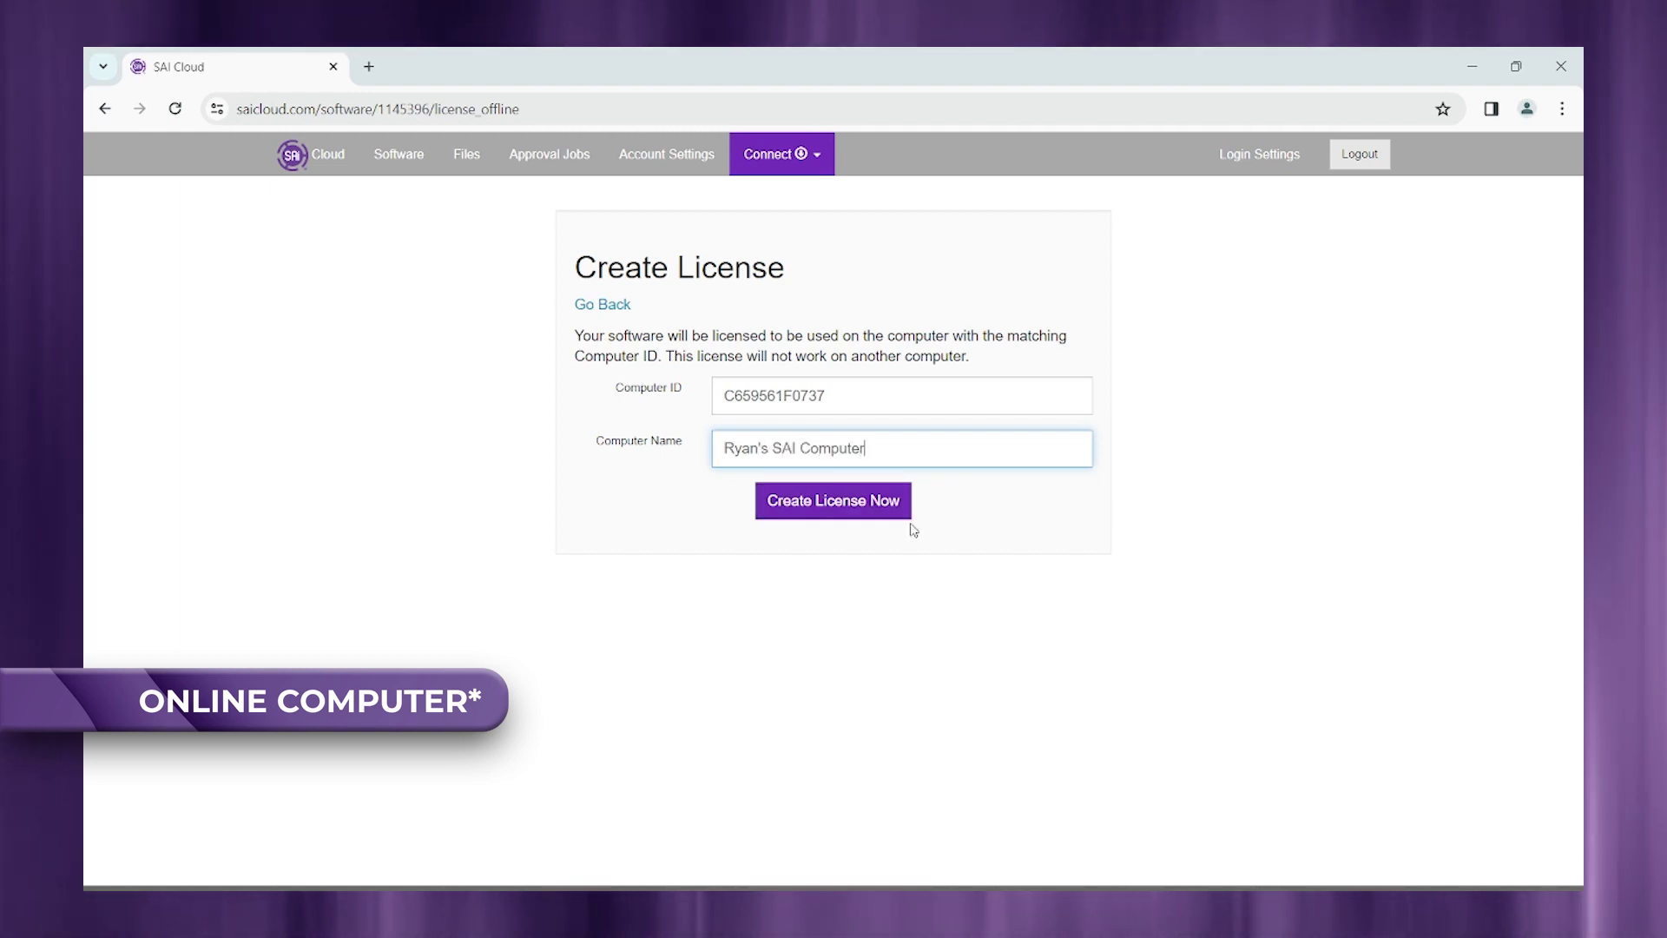
{"action": "left_click", "coordinate": [847, 514]}
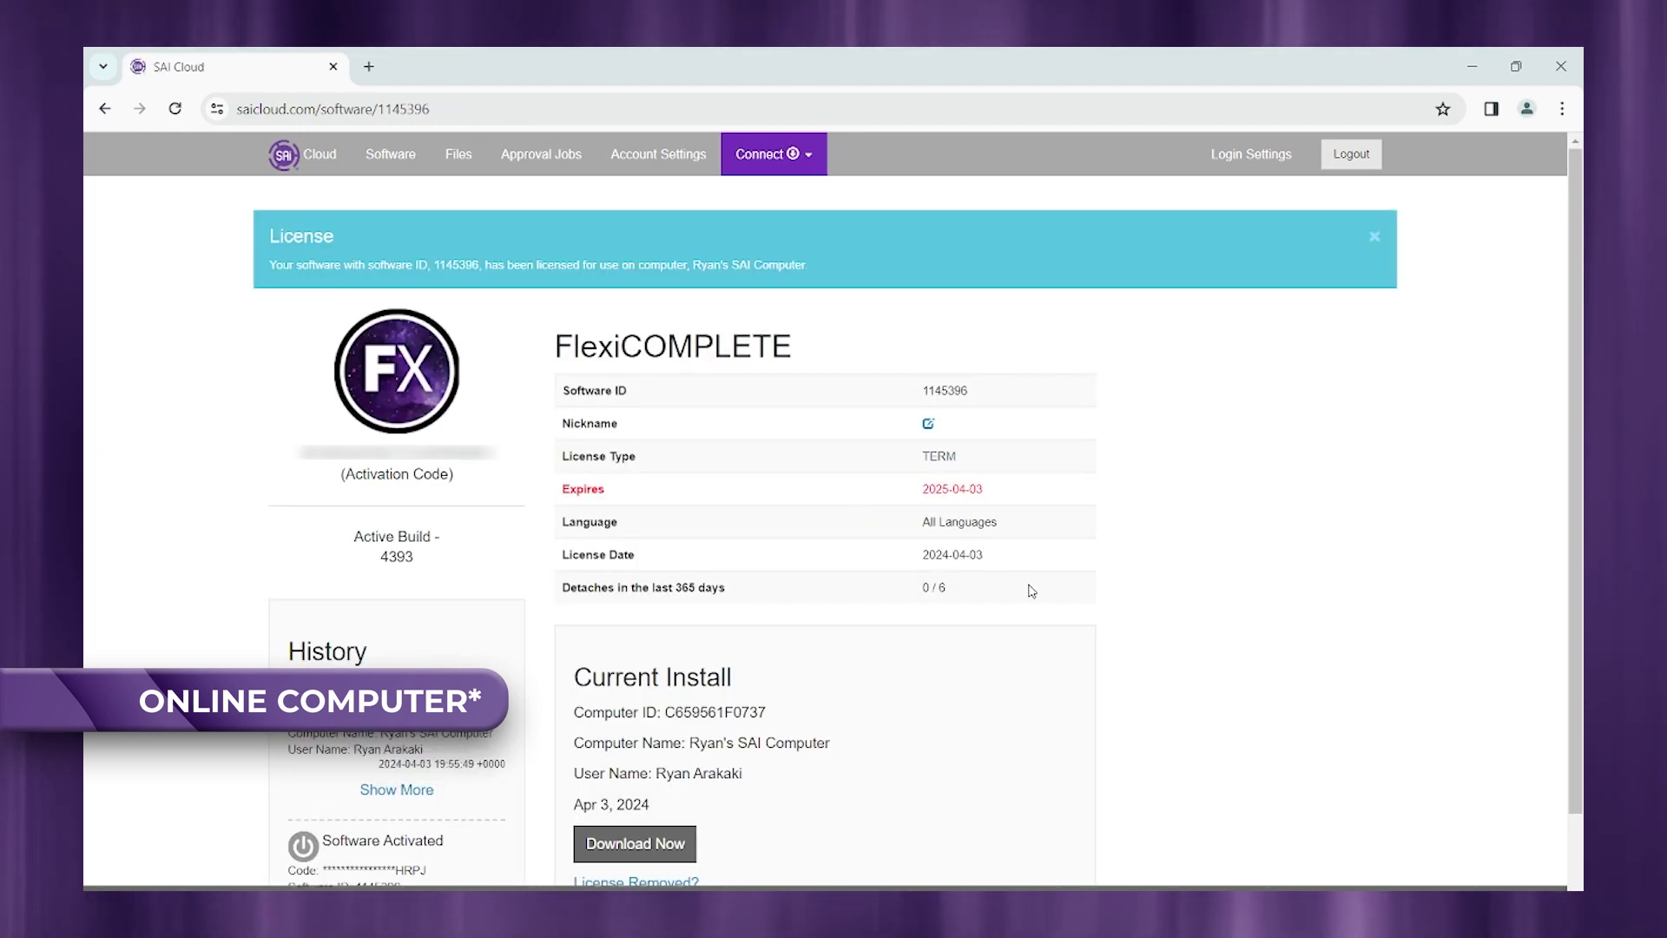
Download the new license file as license-1145396.lsn
{"action": "scroll", "coordinate": [1032, 587], "scroll_direction": "down", "scroll_amount": 2}
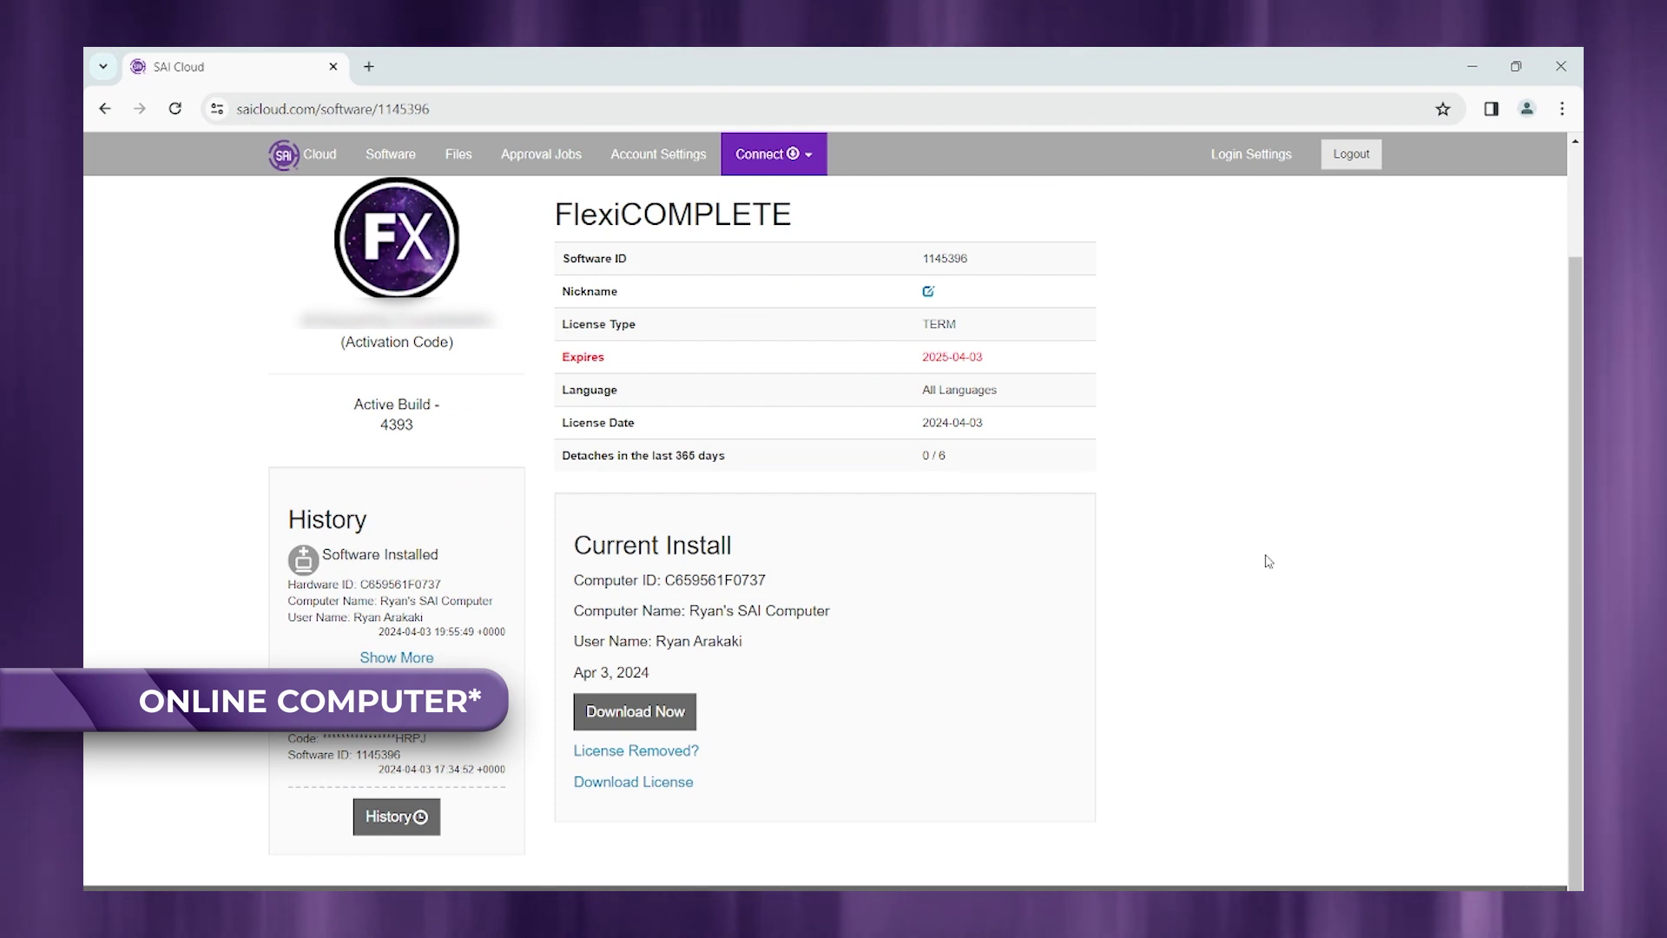
{"action": "left_click", "coordinate": [610, 785]}
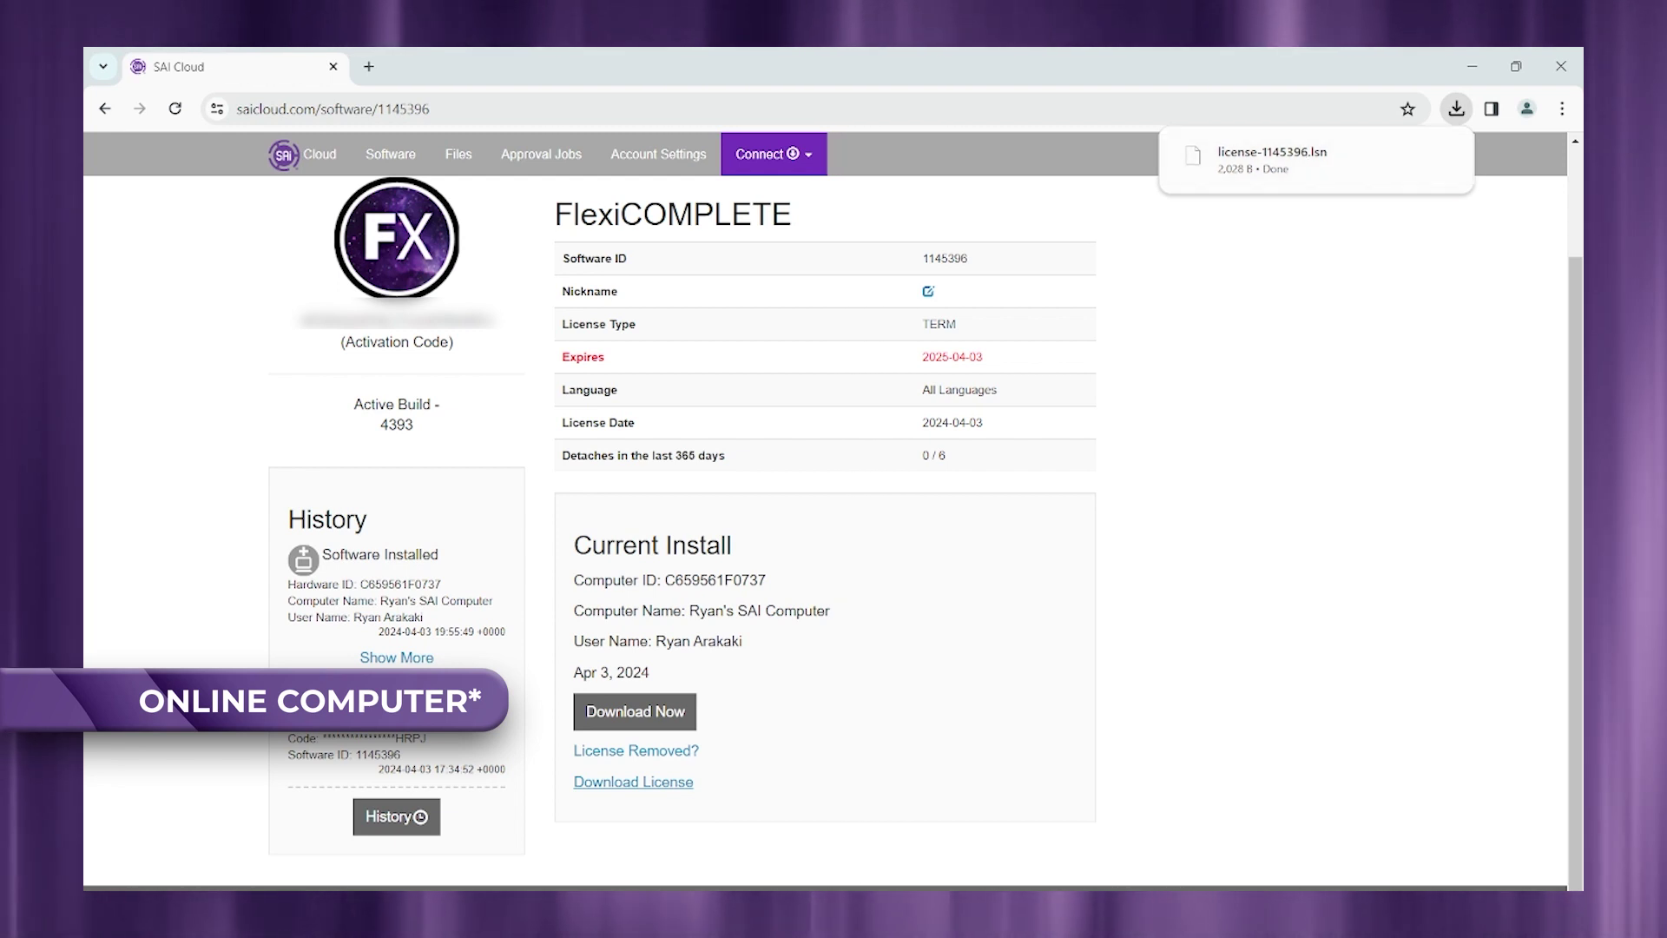
{"action": "key", "text": "alt+Tab"}
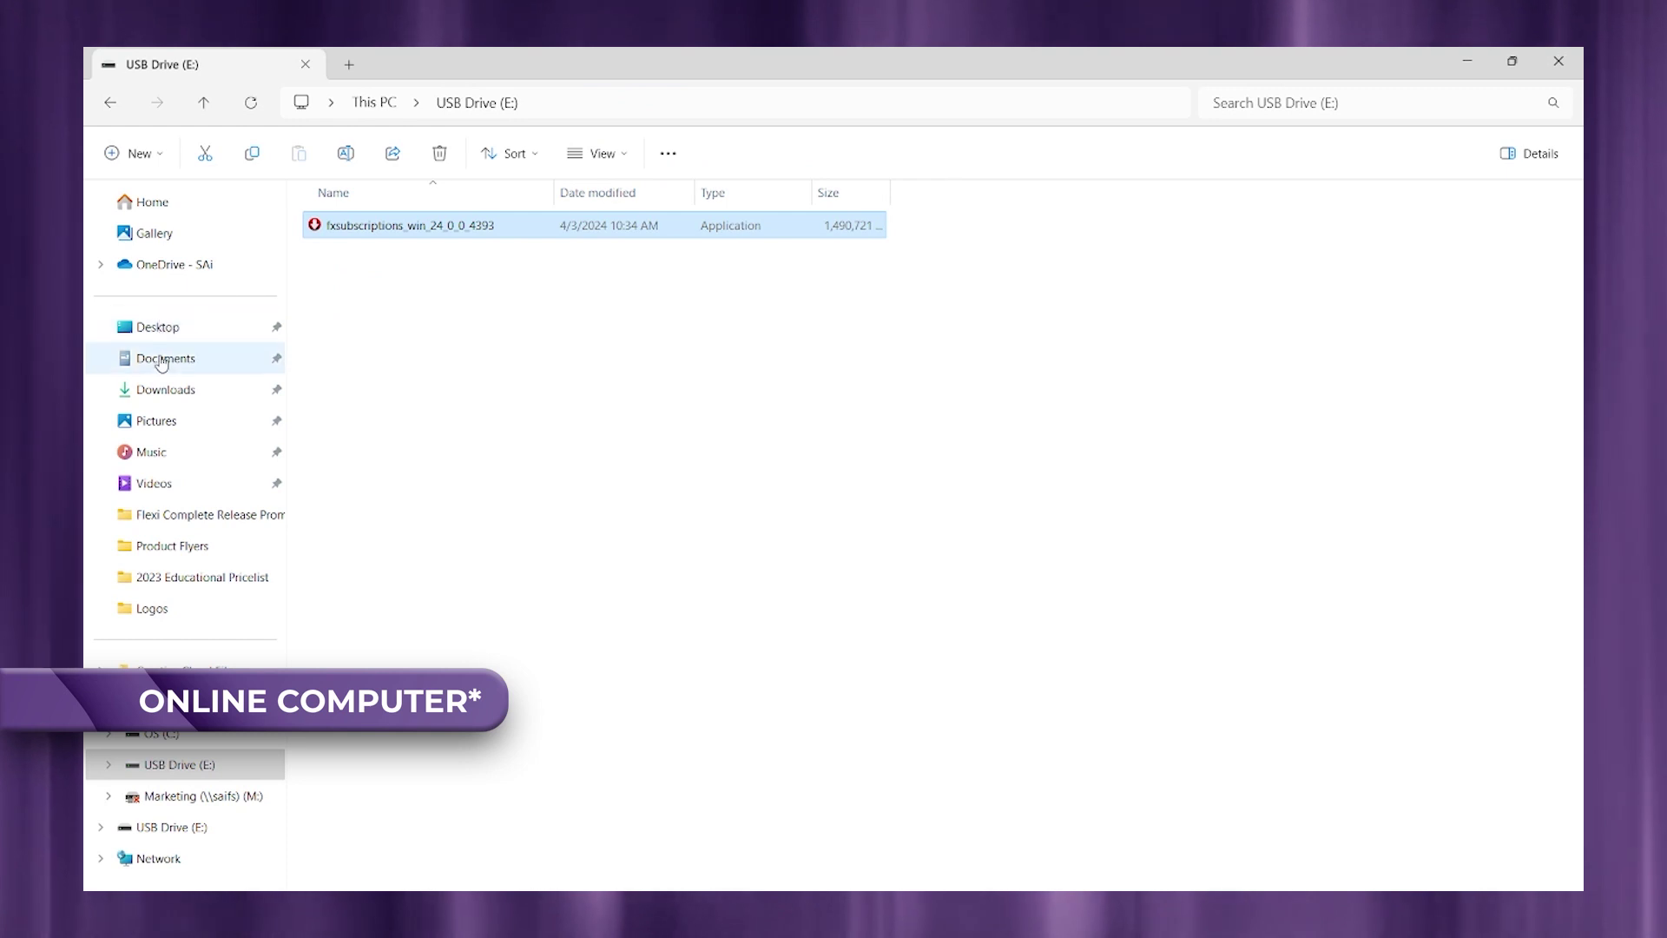
Move license-1145396.lsn from Downloads onto USB Drive (E:)
{"action": "left_click", "coordinate": [169, 389]}
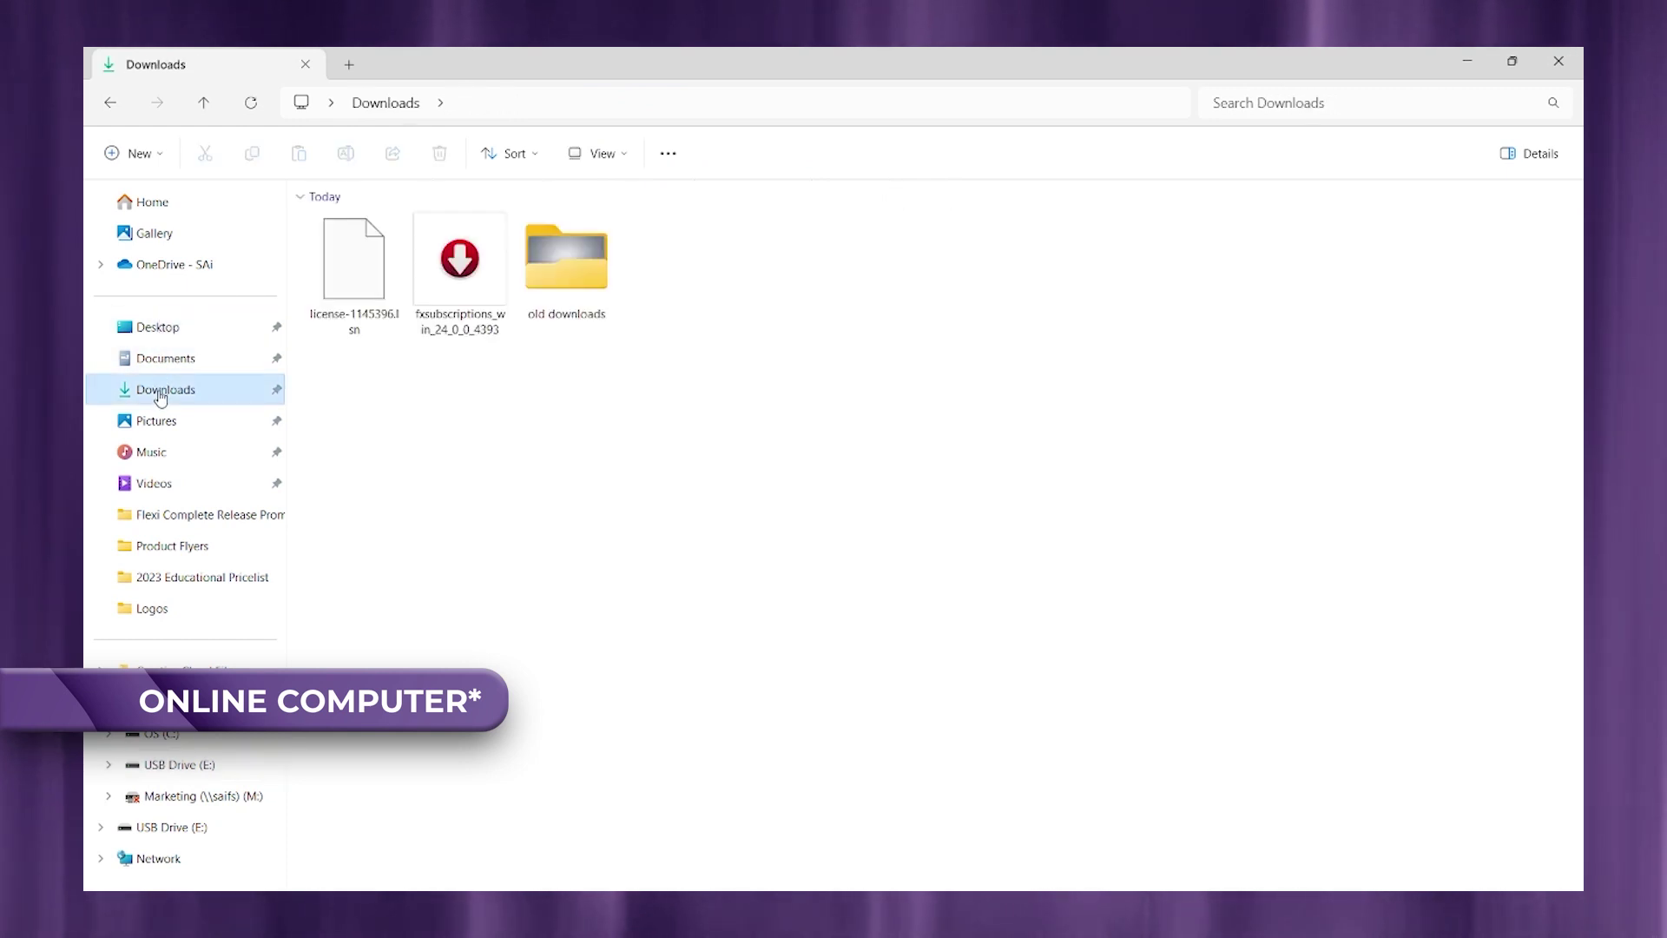
{"action": "left_click", "coordinate": [338, 273]}
{"action": "left_click_drag", "start_coordinate": [367, 334], "coordinate": [175, 763]}
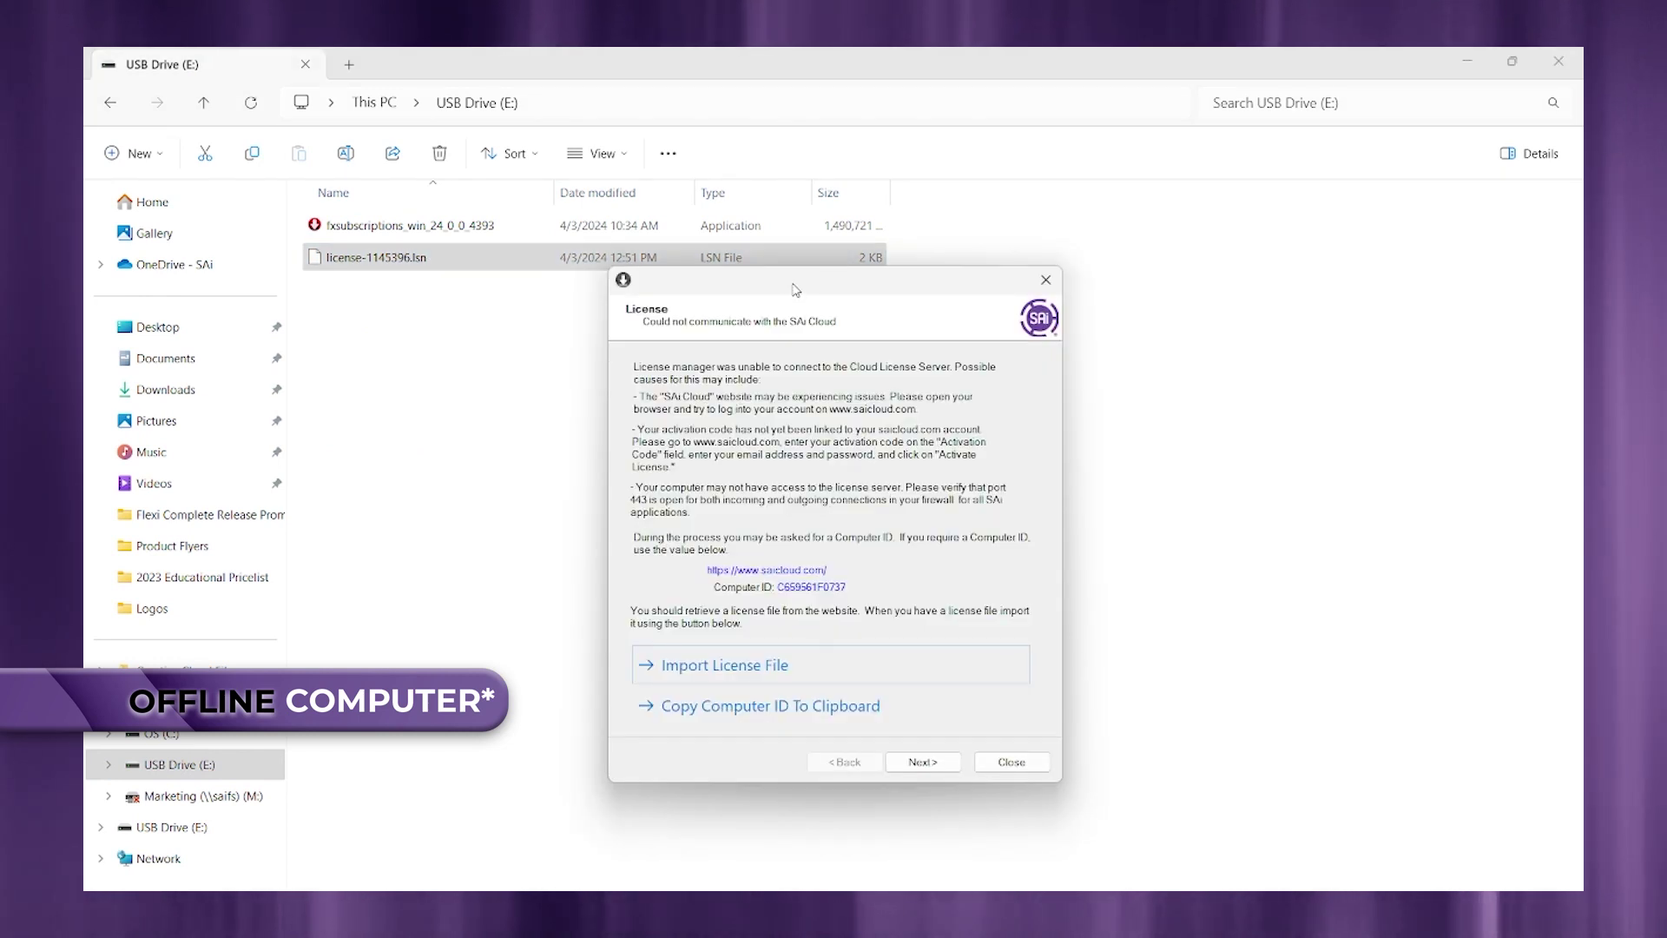
Import license-1145396.lsn from USB Drive (E:) into SAi License Manager
{"action": "left_click_drag", "start_coordinate": [795, 289], "coordinate": [489, 230]}
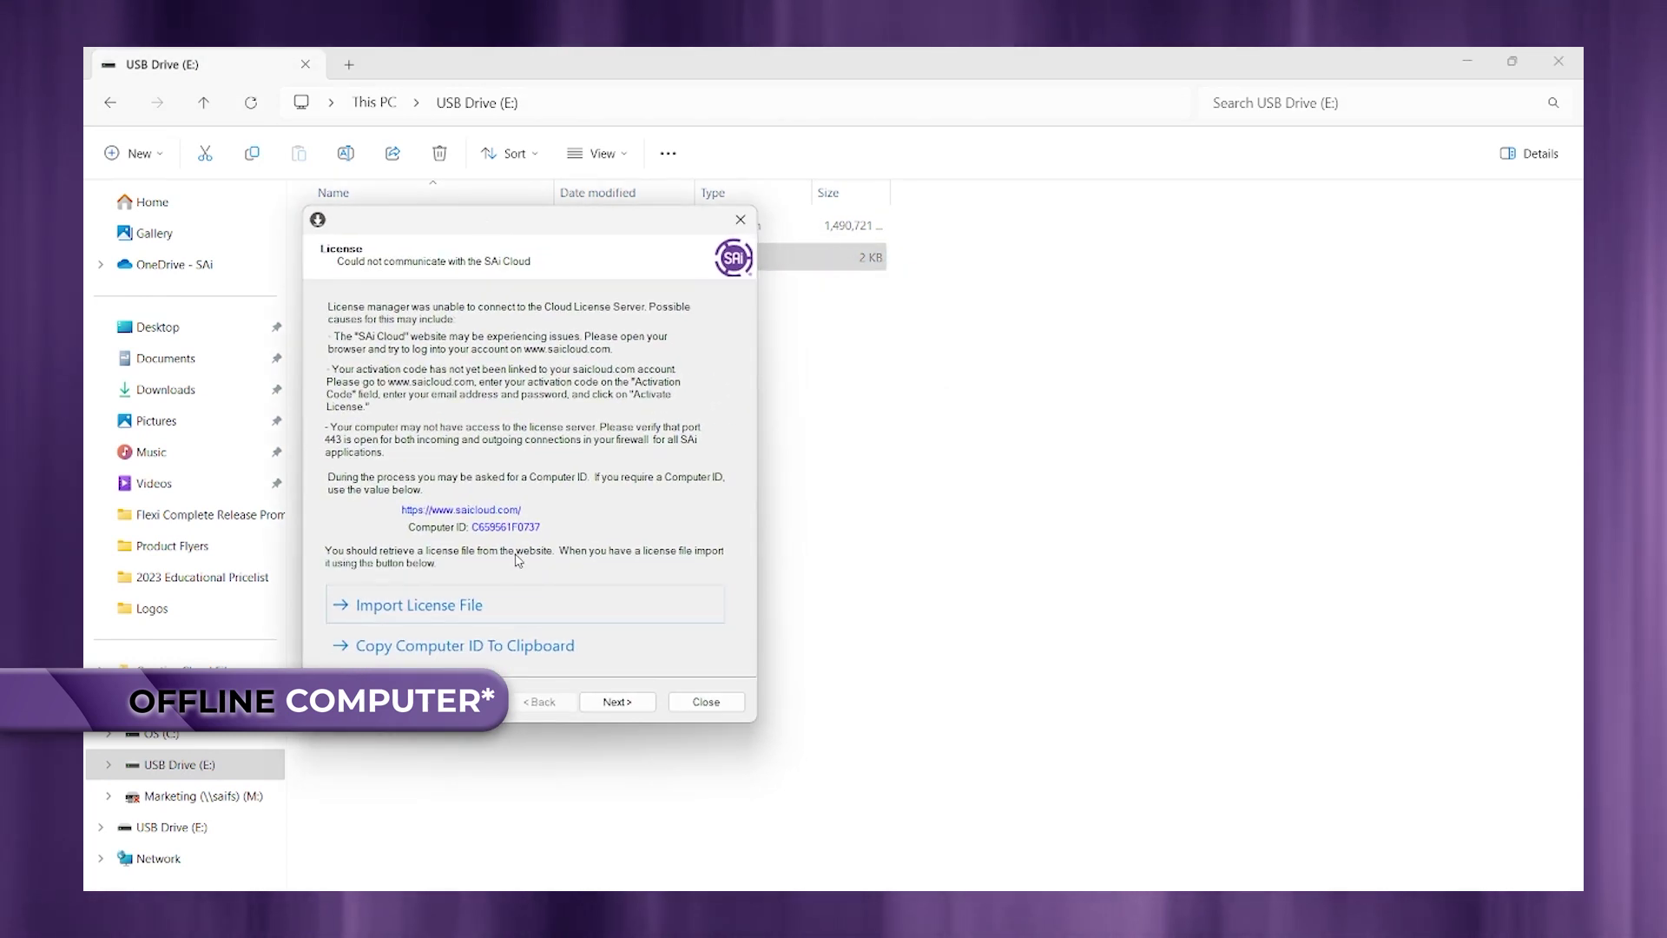
{"action": "left_click", "coordinate": [418, 608]}
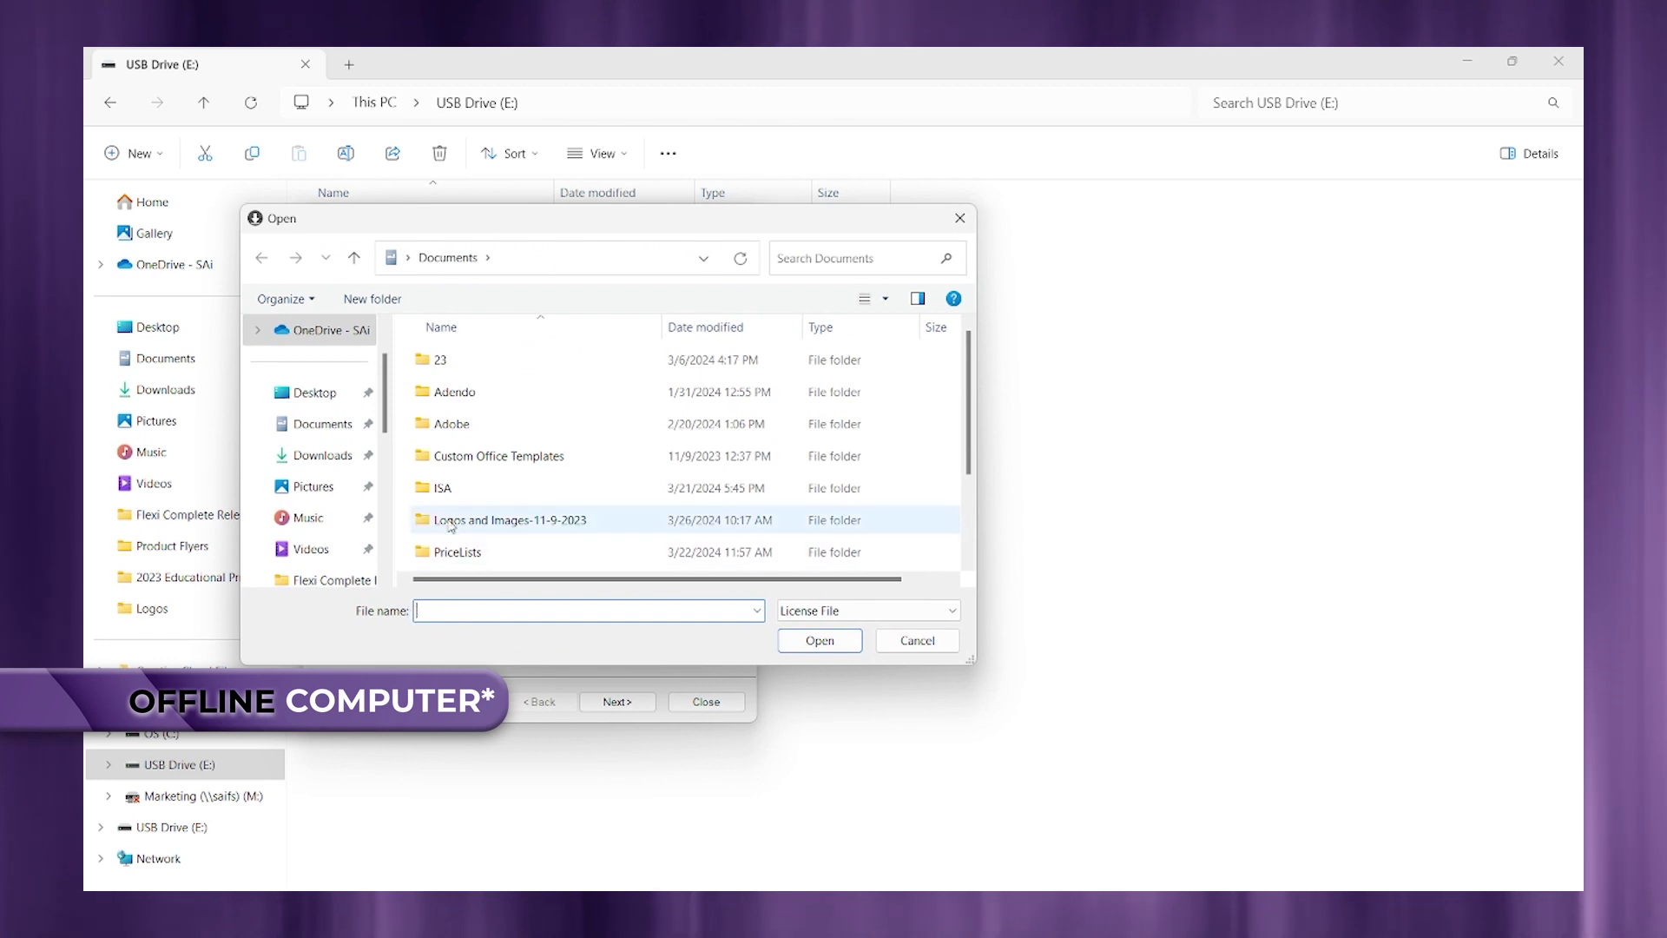
{"action": "scroll", "coordinate": [309, 469], "scroll_direction": "down", "scroll_amount": 4}
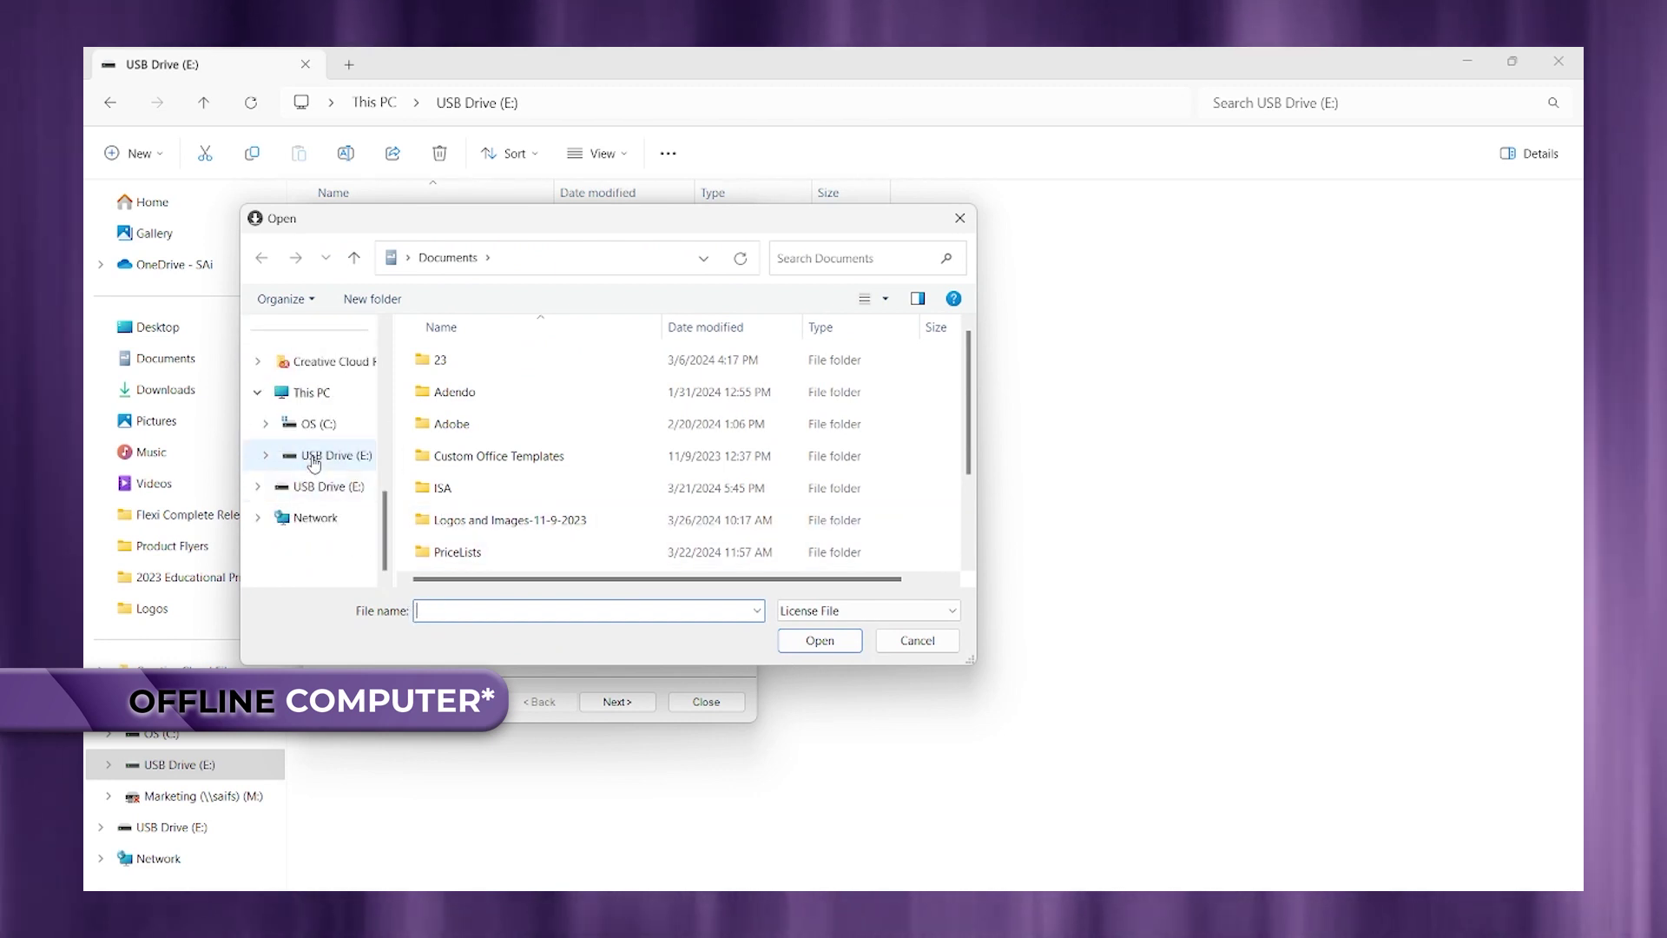
{"action": "left_click", "coordinate": [335, 455]}
{"action": "left_click", "coordinate": [460, 363]}
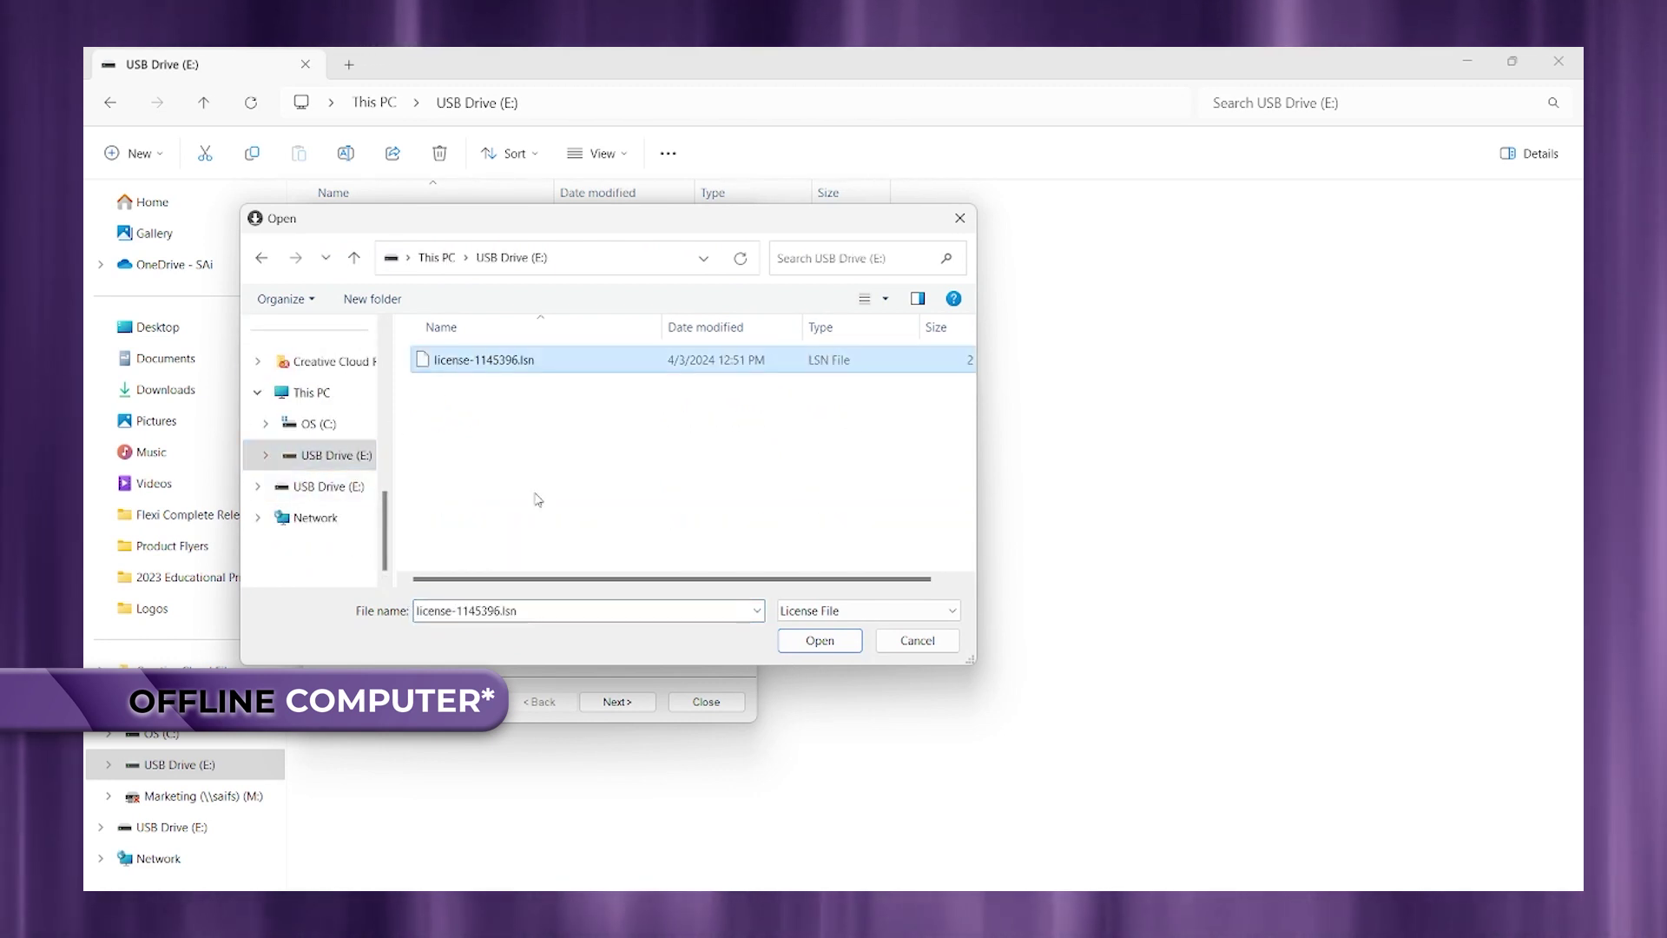
{"action": "left_click", "coordinate": [816, 640]}
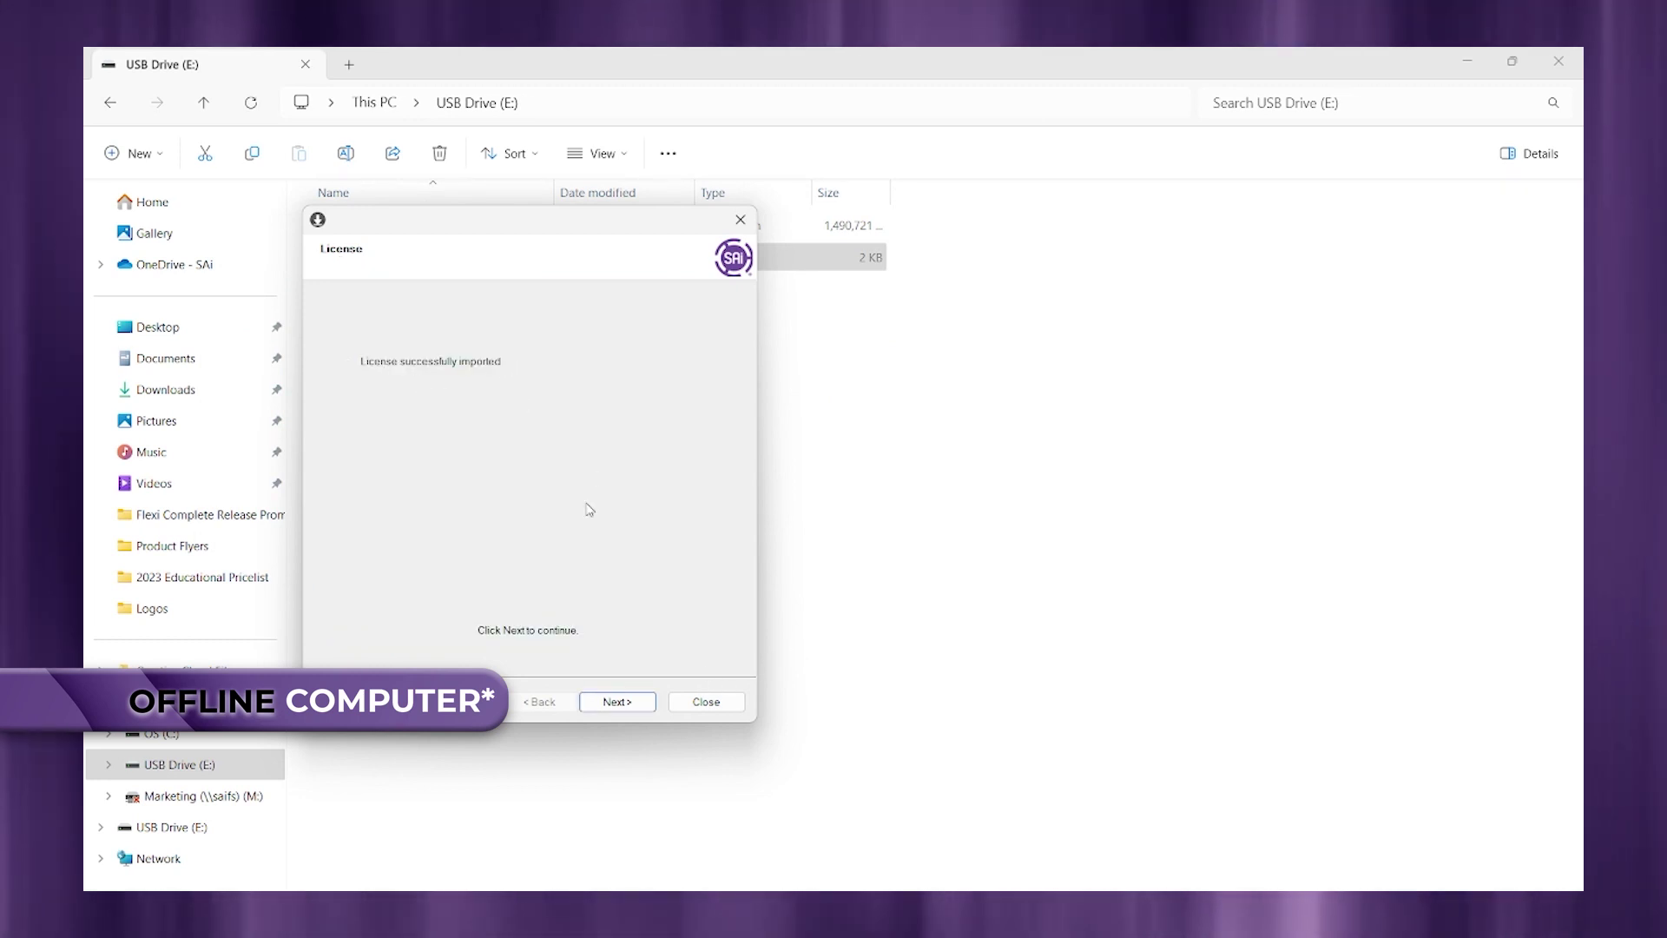
{"action": "left_click", "coordinate": [619, 702]}
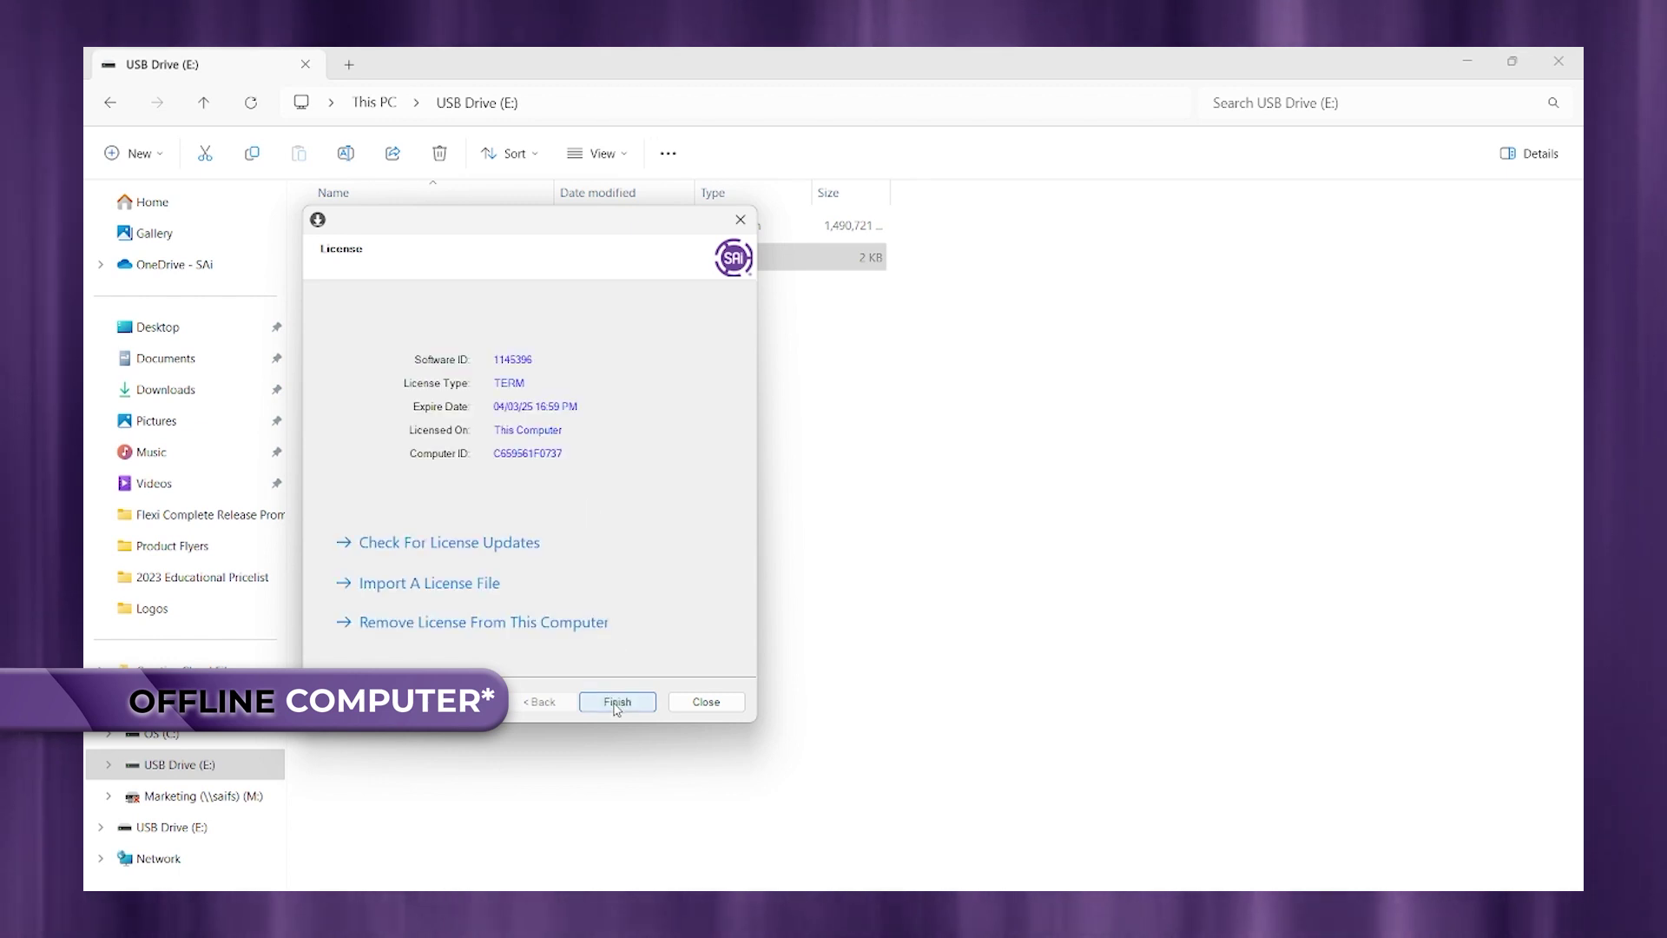
Finish the license import and confirm FlexiCOMPLETE 24.0.0 in English with data copying enabled
{"action": "left_click", "coordinate": [616, 706]}
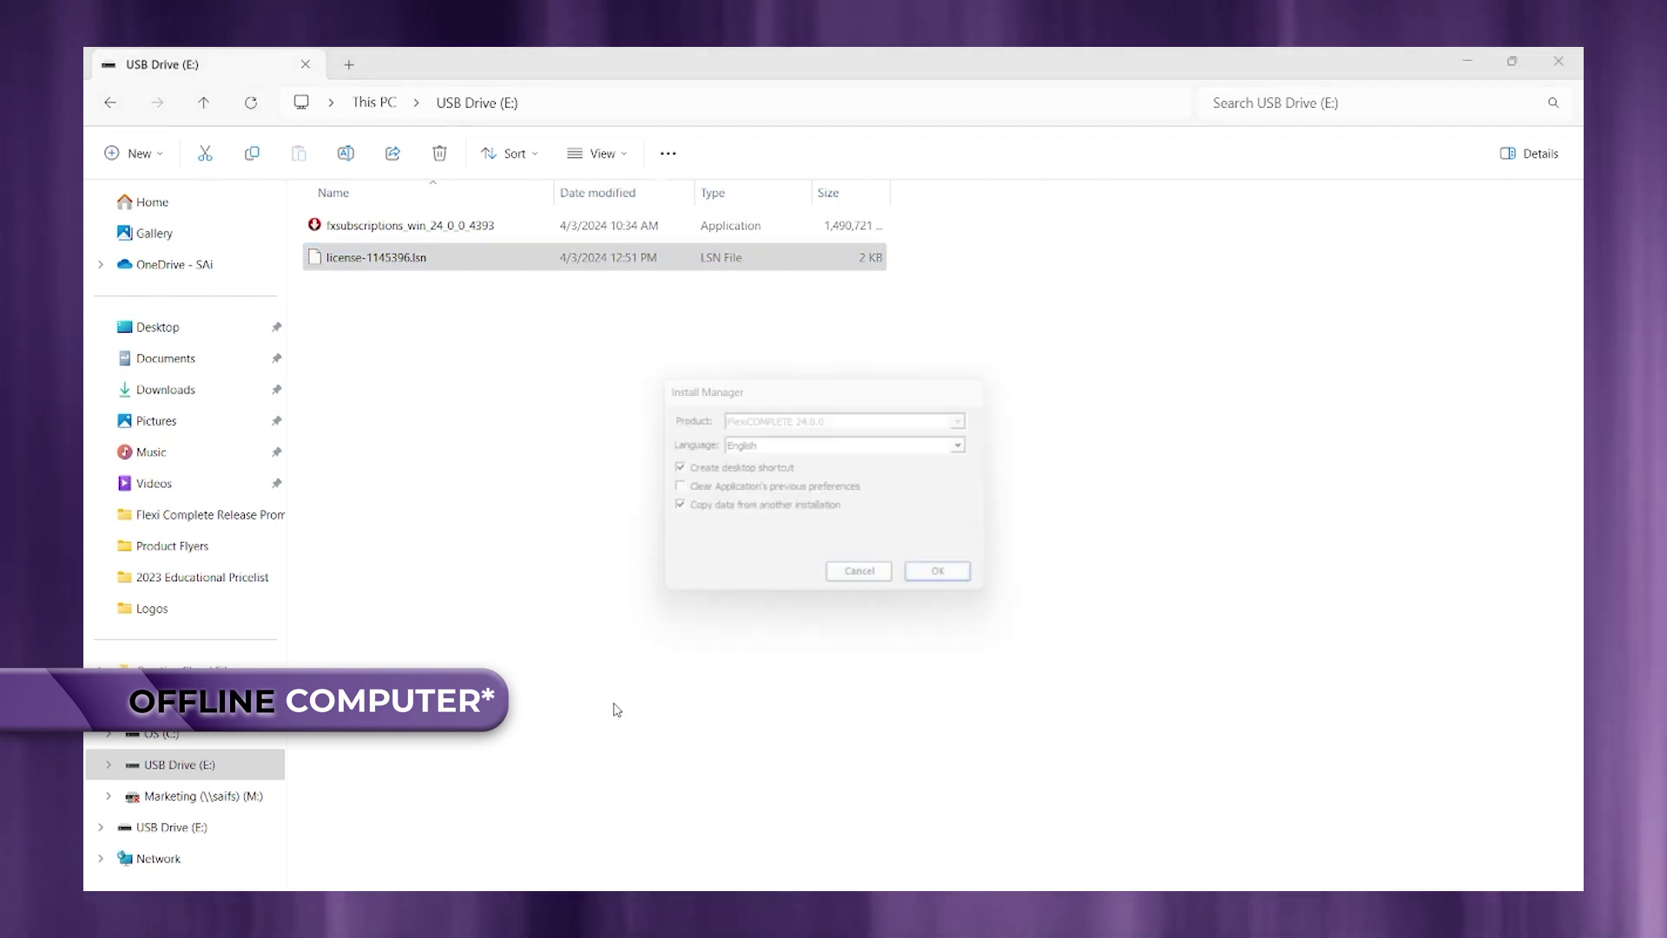
{"action": "left_click", "coordinate": [923, 584]}
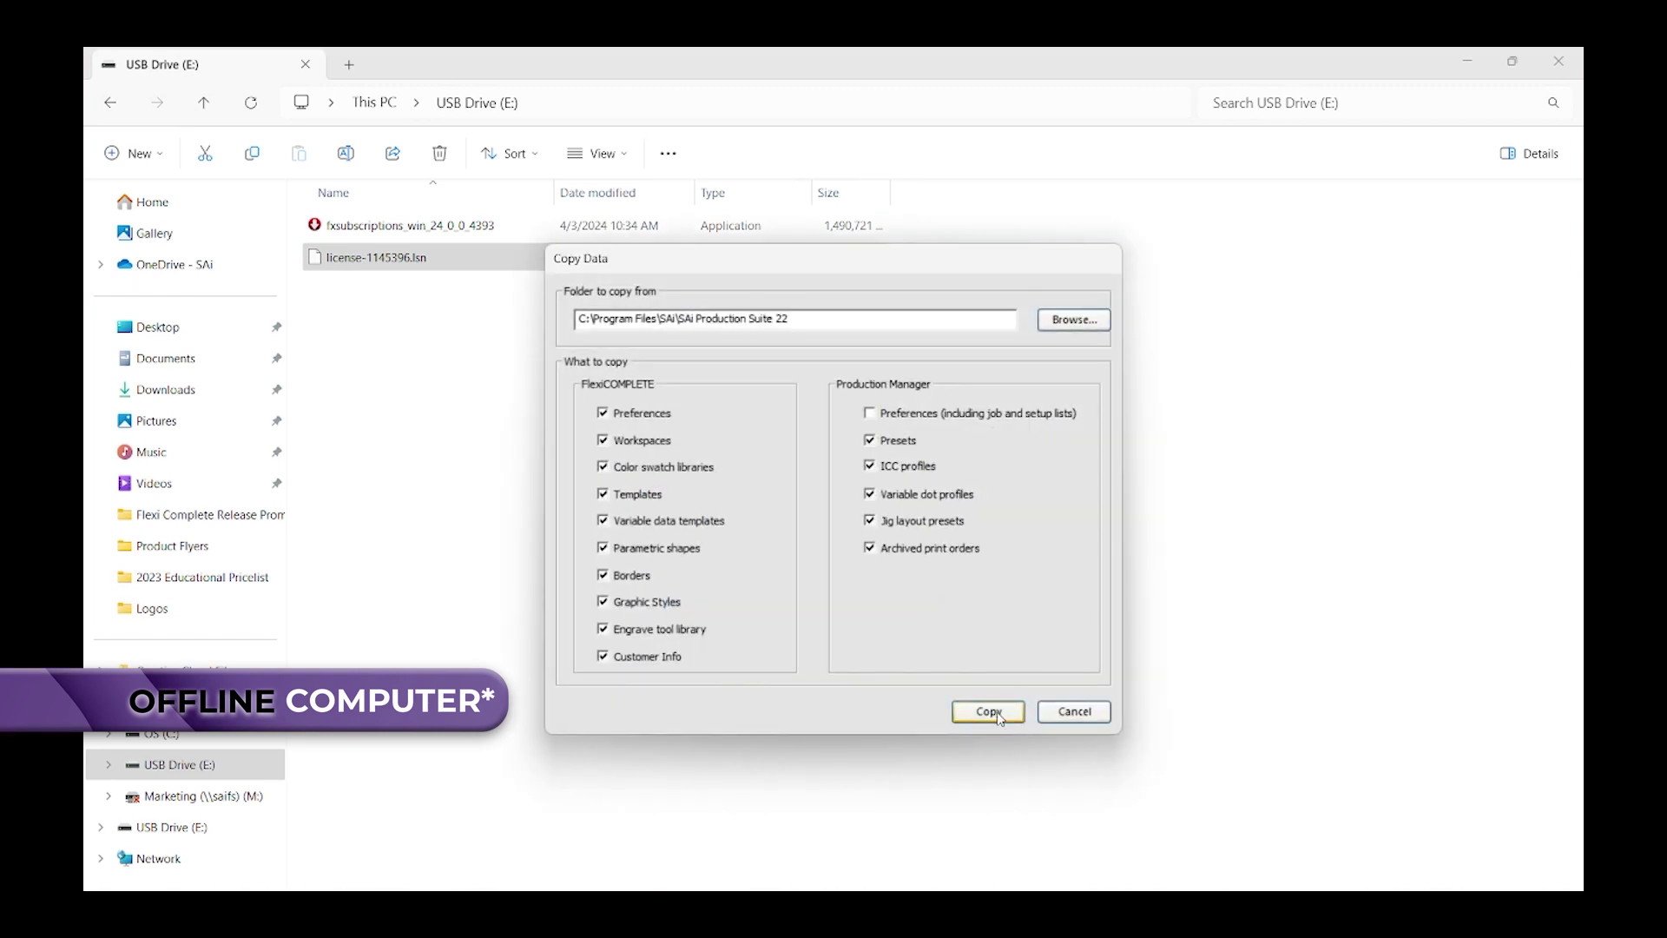
Copy data from SAi Production Suite 22, then show thinksai.com's Support & Training menu
{"action": "left_click", "coordinate": [995, 711]}
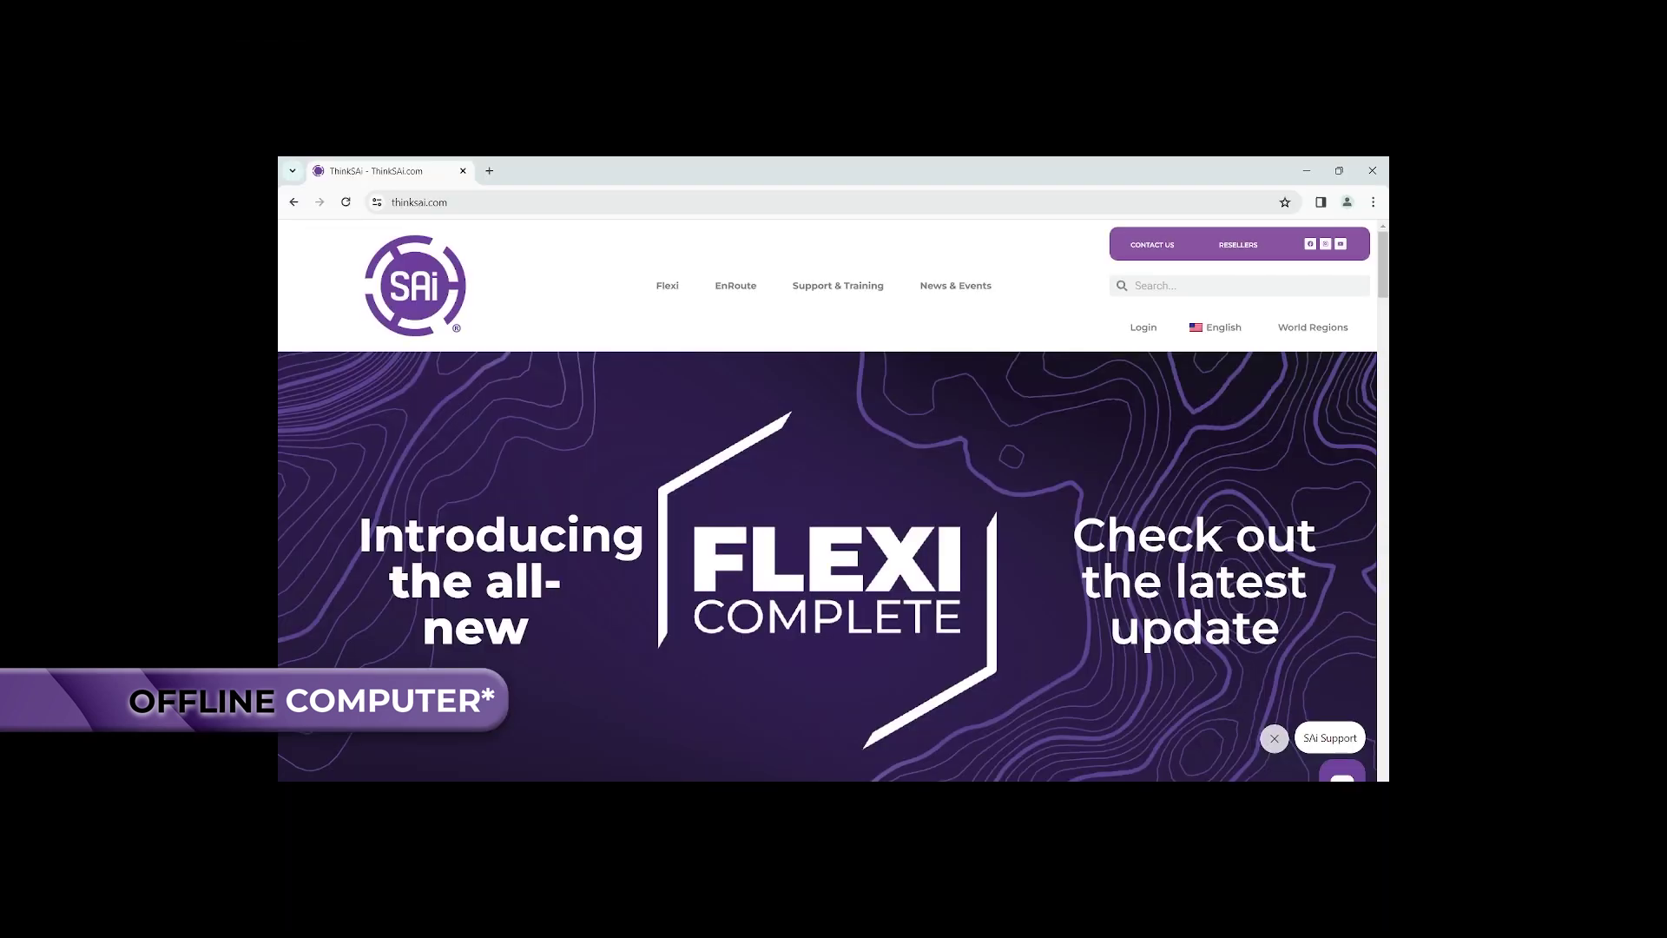
{"action": "left_click", "coordinate": [834, 285]}
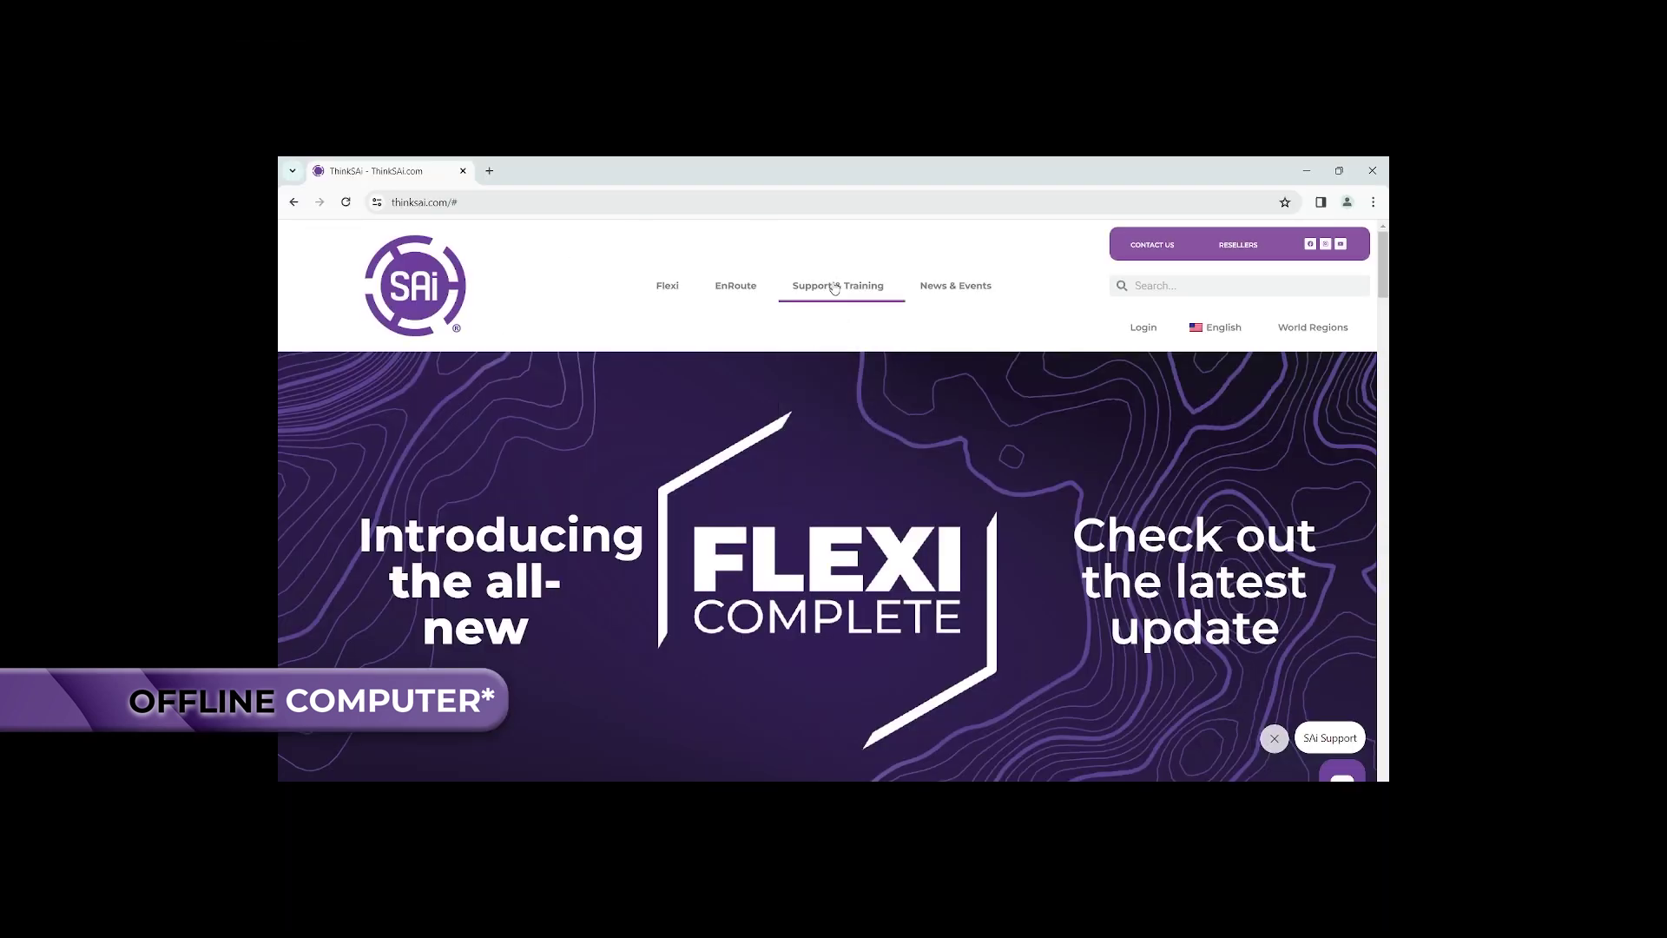